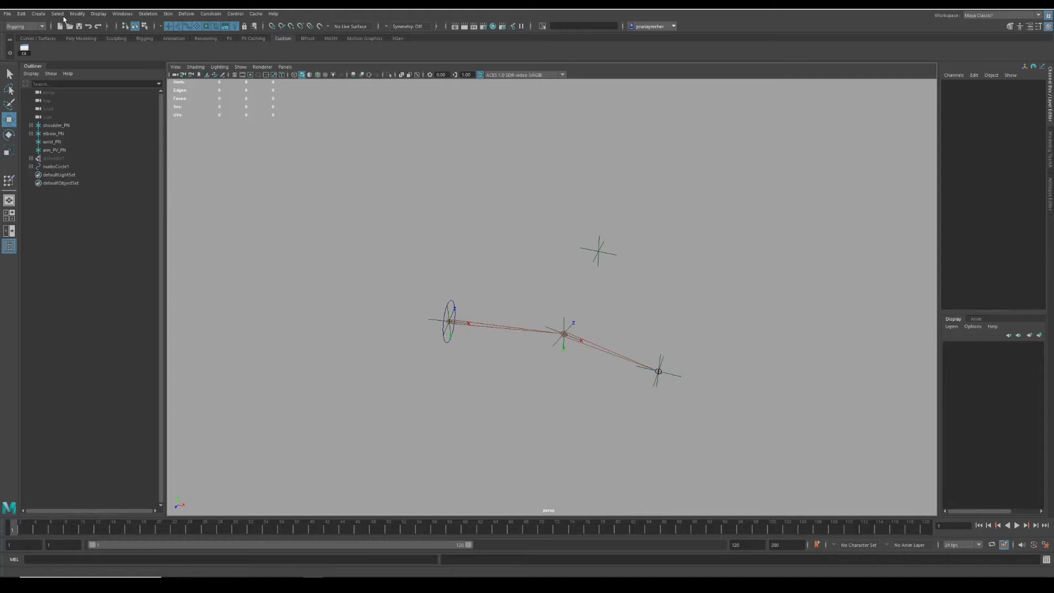
Step: Create a polygon cylinder and set its Rotate Z to 90
click(39, 14)
mouse_move(57, 44)
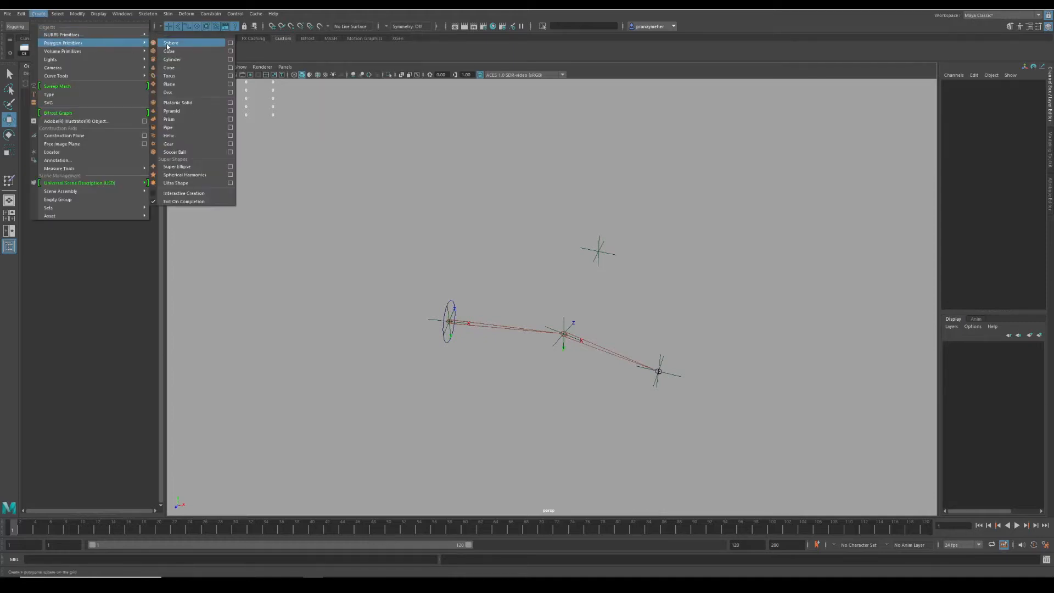
click(167, 51)
key(e)
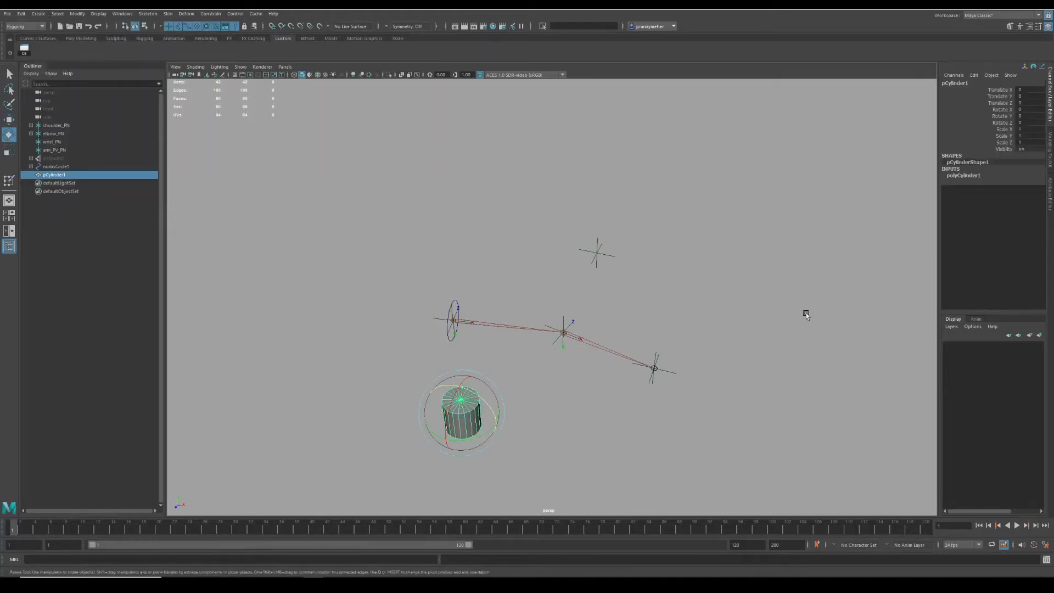
double_click(1028, 122)
text(90)
key(Return)
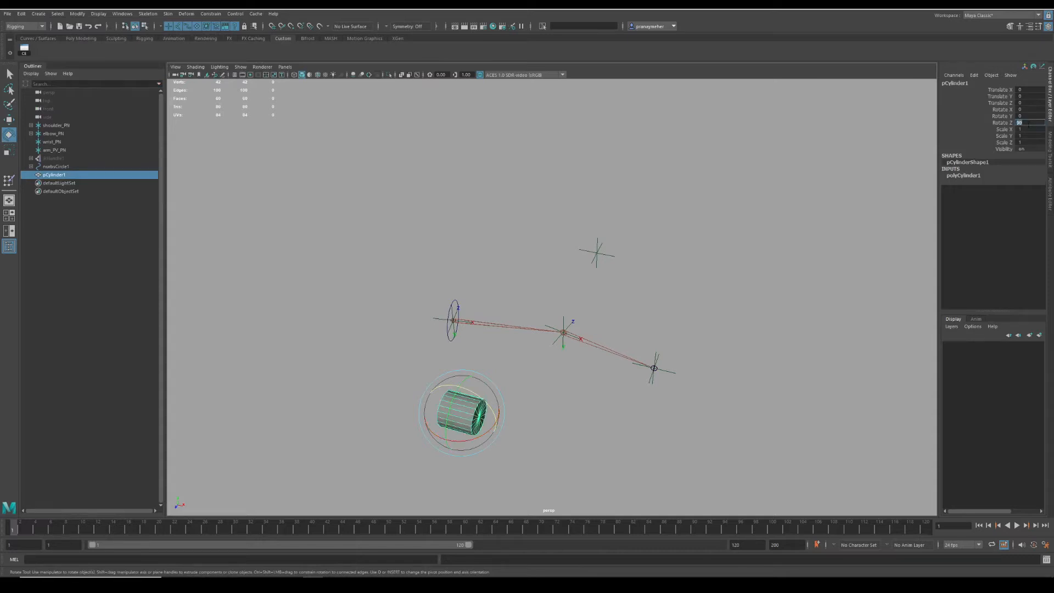
Step: Stretch the cylinder along its length to a Scale Y of about 5.15 and position it beneath the arm joints
alt+drag(766, 244, 930, 212)
click(966, 177)
alt+drag(768, 263, 710, 278)
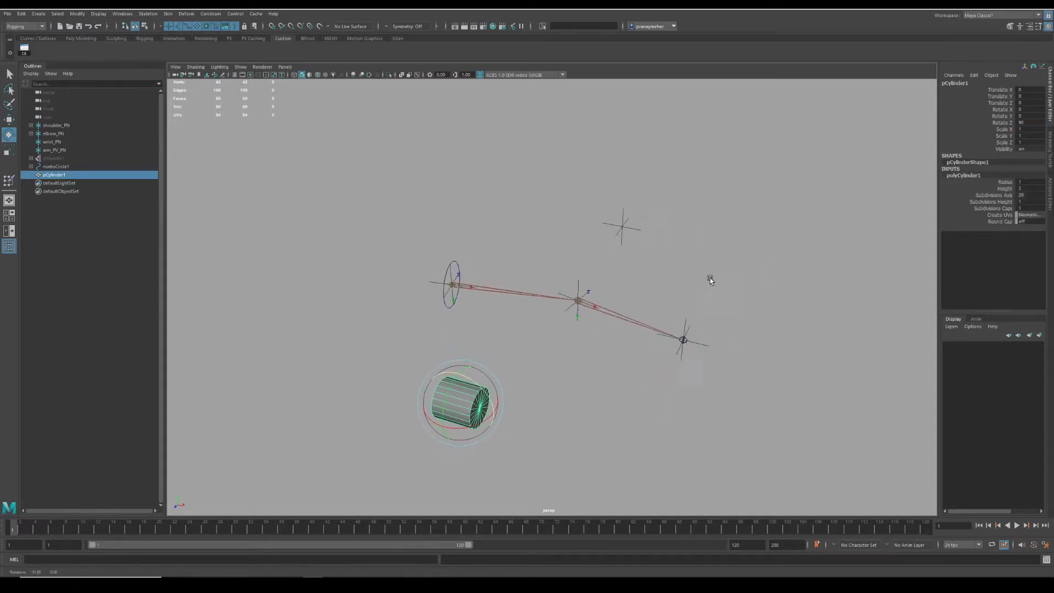
alt+drag(655, 300, 597, 303)
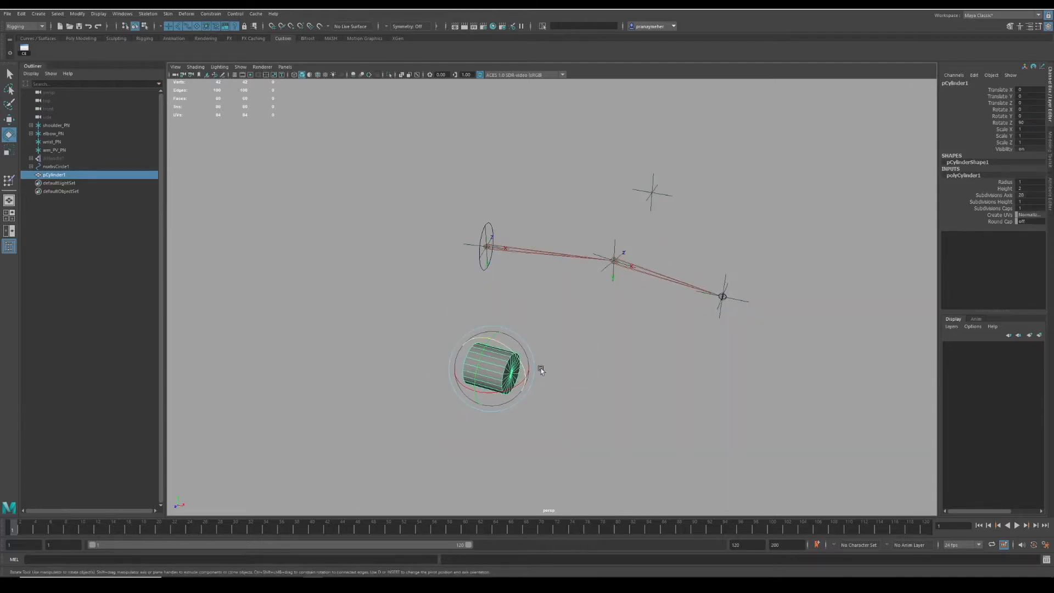
key(w)
alt+drag(510, 387, 476, 367)
alt+drag(477, 367, 446, 313)
key(r)
key(w)
drag(620, 368, 667, 363)
alt+drag(667, 363, 525, 288)
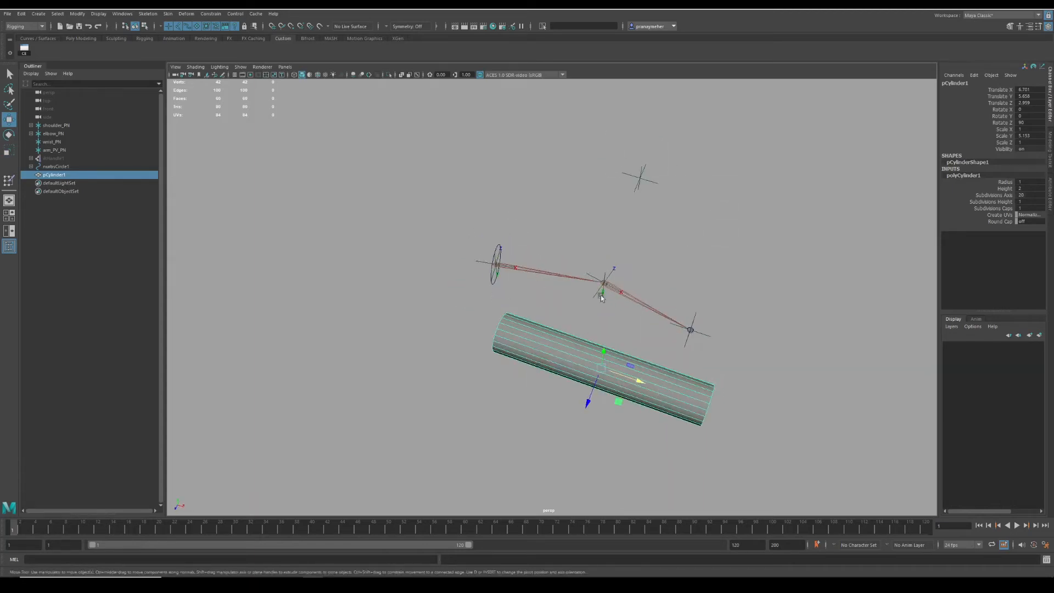
Step: Set the cylinder's Subdivisions Height to 50
alt+drag(673, 394, 653, 381)
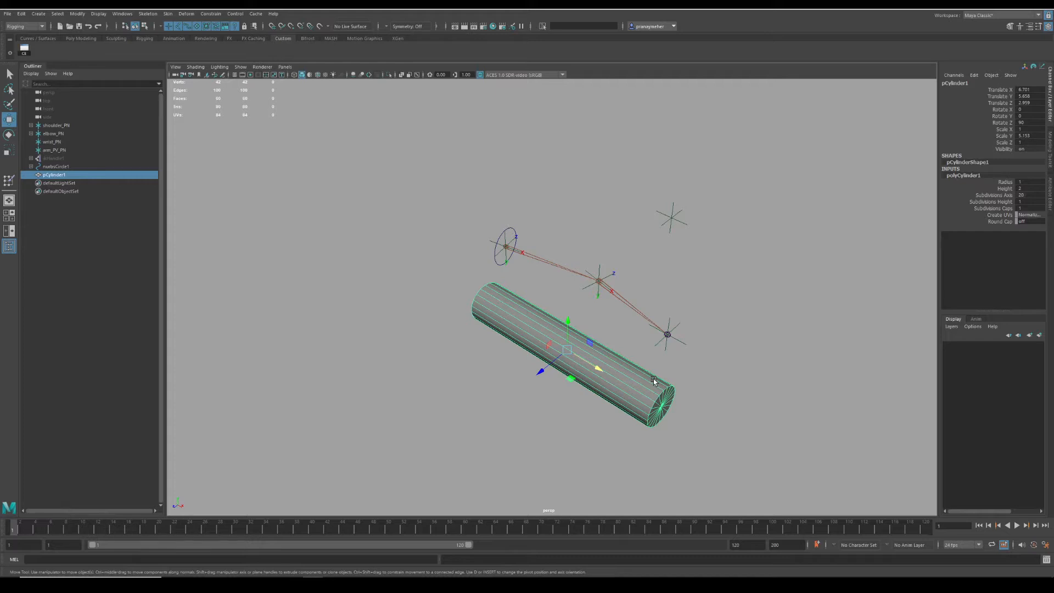
scroll(669, 289, up, 1)
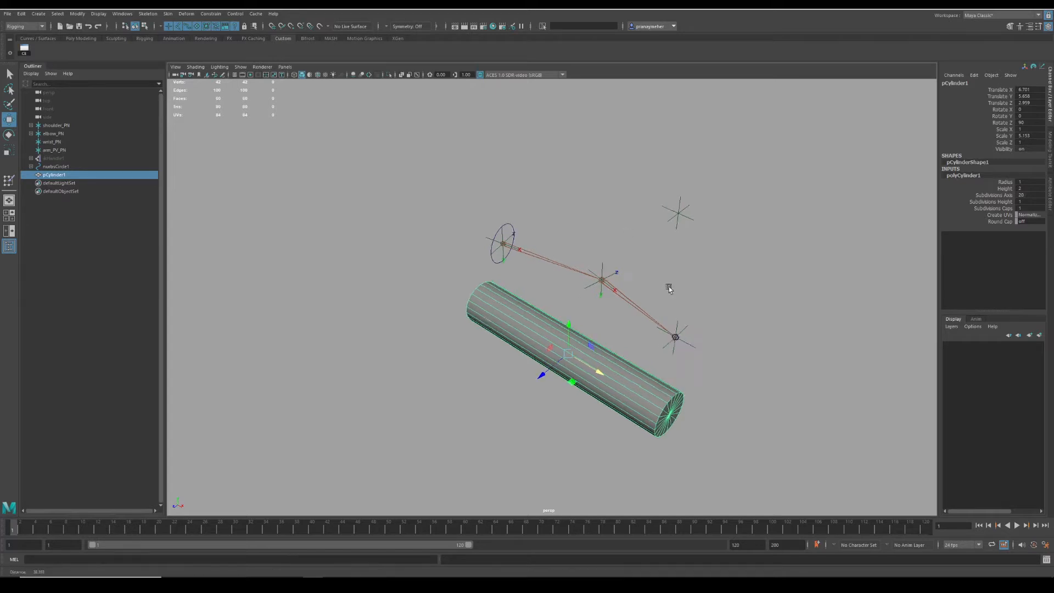
alt+drag(669, 289, 682, 284)
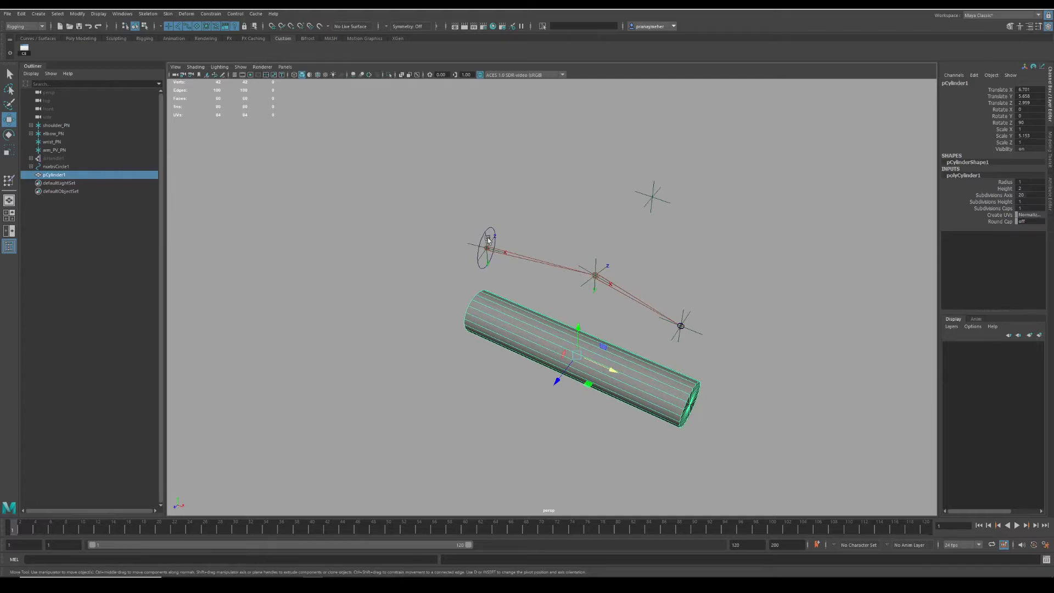
alt+drag(490, 239, 557, 270)
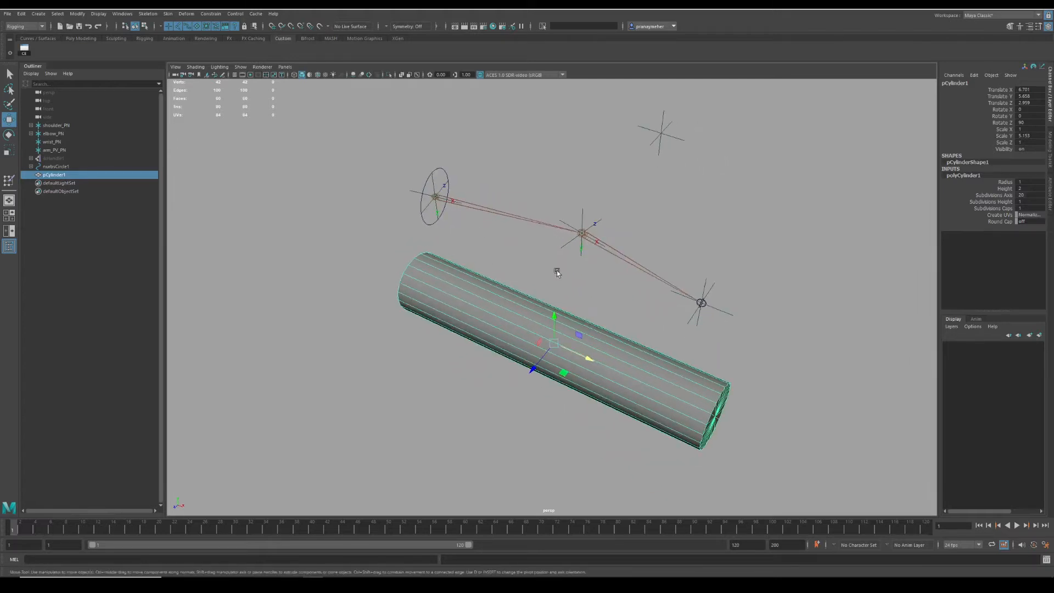
click(1000, 202)
middle_drag(408, 155, 653, 174)
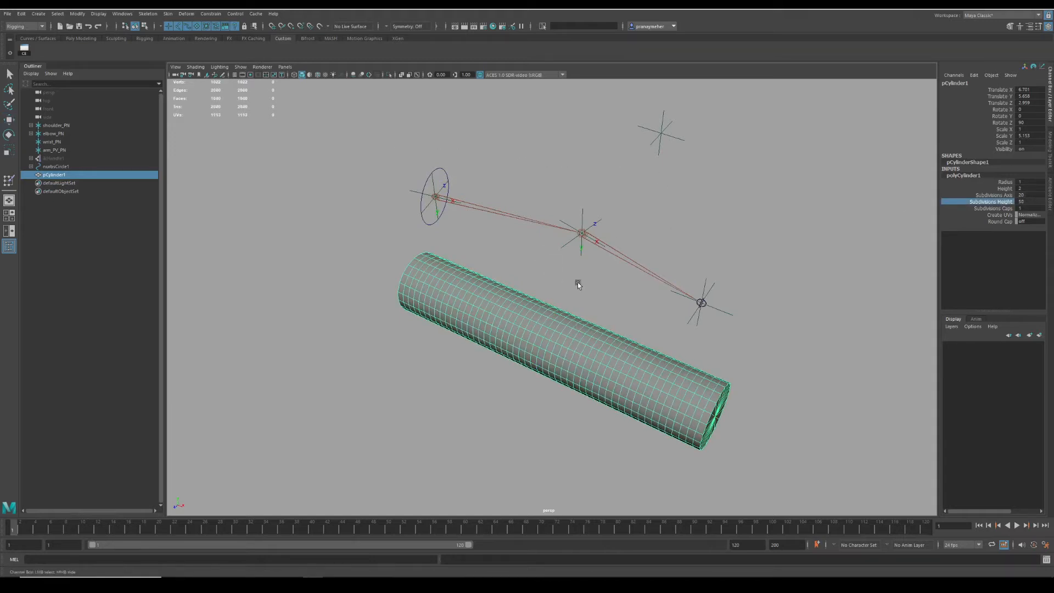
Step: Delete the cylinder's construction history and freeze its transformations
key(alt+shift+d)
scroll(581, 299, down, 2)
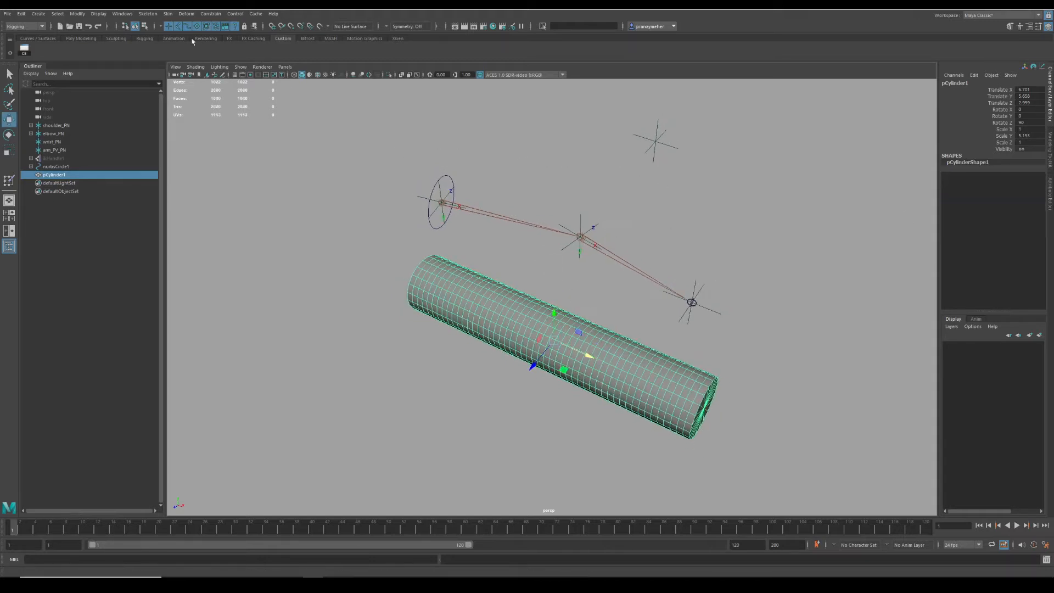
click(77, 14)
click(99, 48)
alt+drag(545, 268, 537, 261)
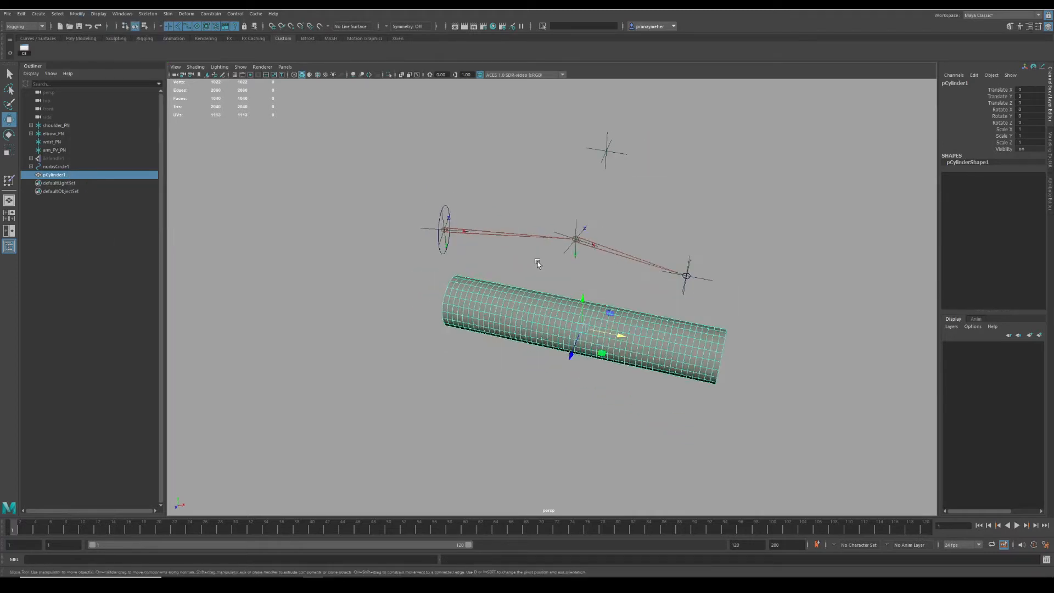
Step: Bind the cylinder to the shoulder and elbow joints with Bind Skin, using the selected joints and the closest distance method
key(q)
click(576, 253)
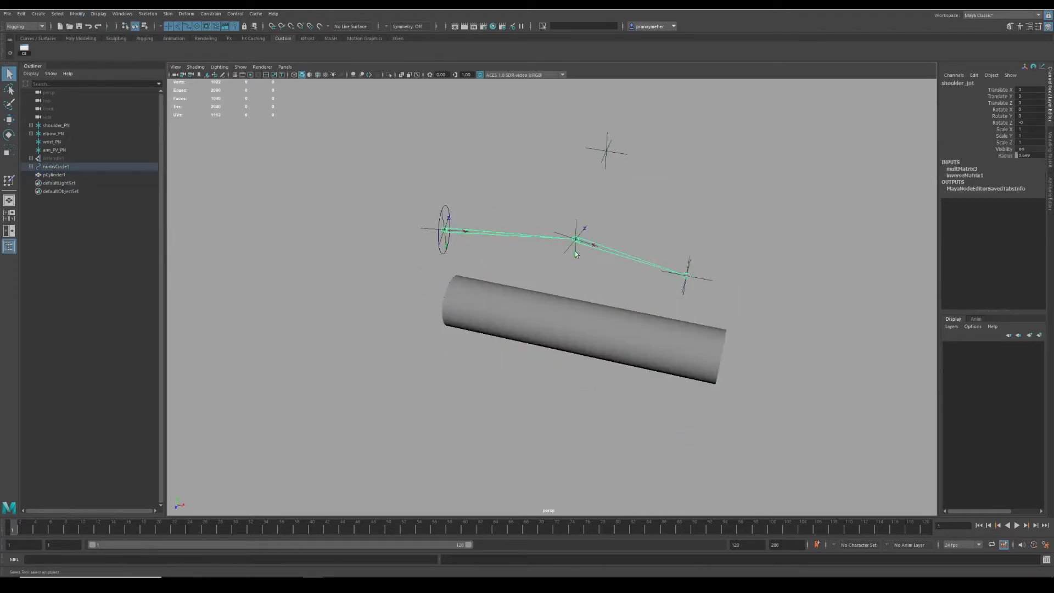
click(629, 253)
click(576, 309)
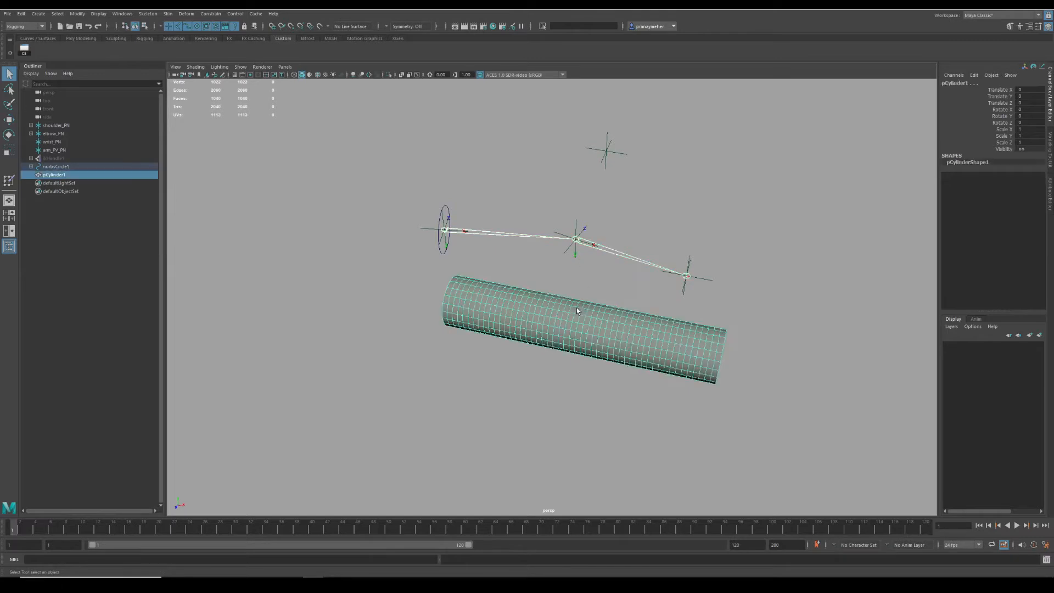
key(space)
click(551, 339)
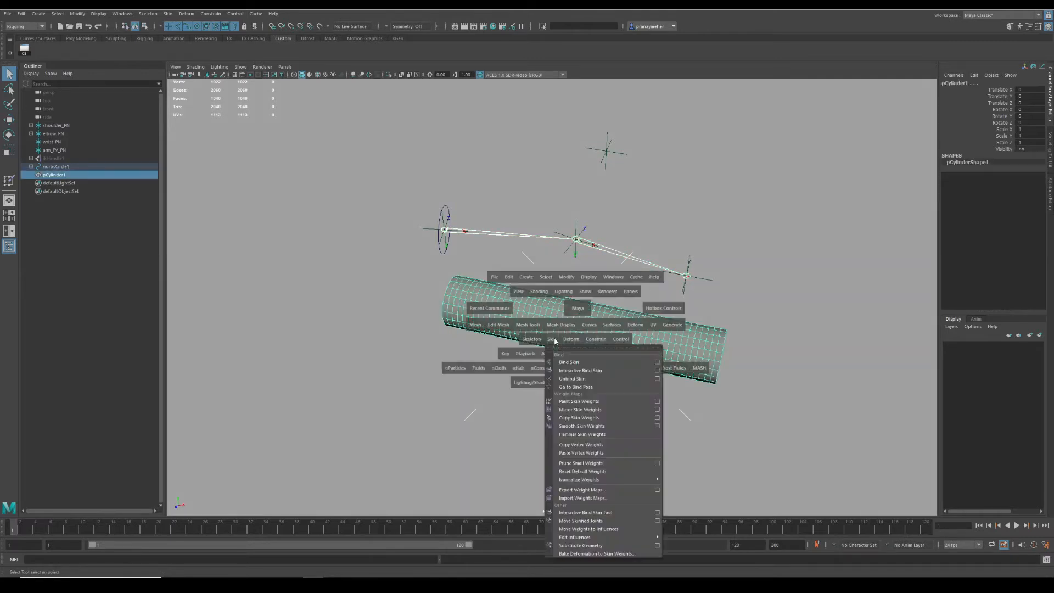
click(656, 362)
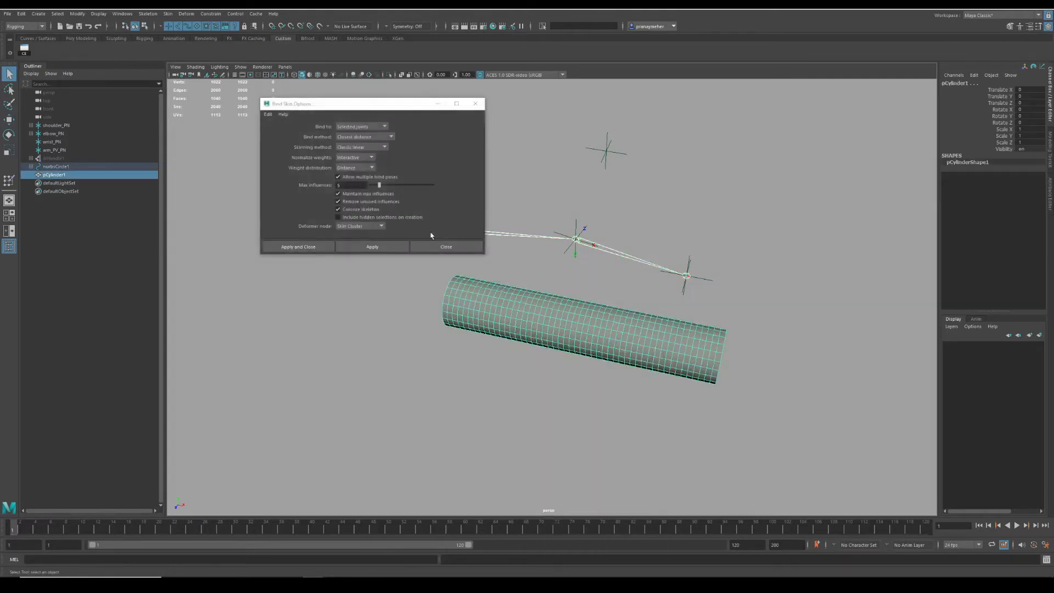
click(301, 247)
Step: Try moving the shoulder_PN locator to test how the skinned cylinder deforms
alt+drag(490, 258, 444, 195)
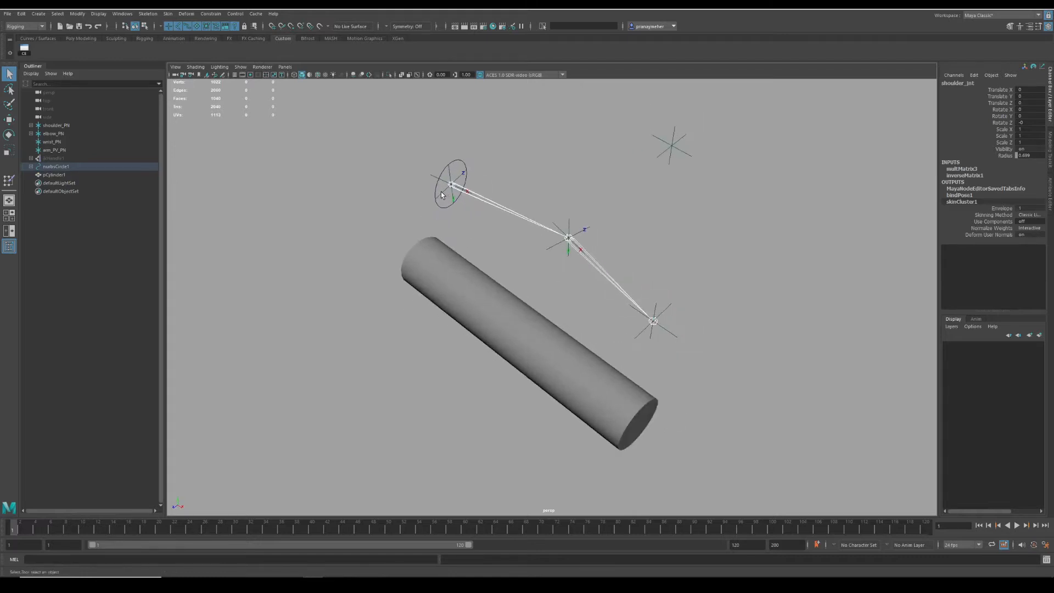
click(440, 195)
key(w)
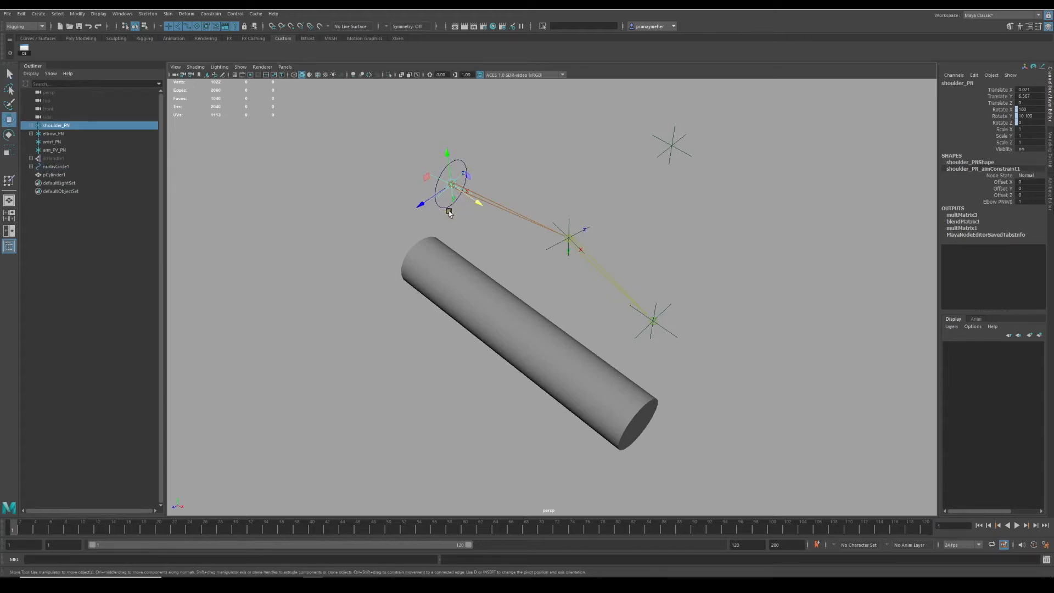
mouse_move(448, 213)
middle_down()
mouse_move(437, 241)
mouse_move(469, 221)
mouse_move(437, 237)
mouse_move(453, 214)
mouse_move(461, 230)
mouse_move(437, 217)
mouse_move(460, 237)
mouse_move(441, 236)
mouse_move(453, 240)
mouse_move(462, 211)
mouse_move(450, 212)
middle_up()
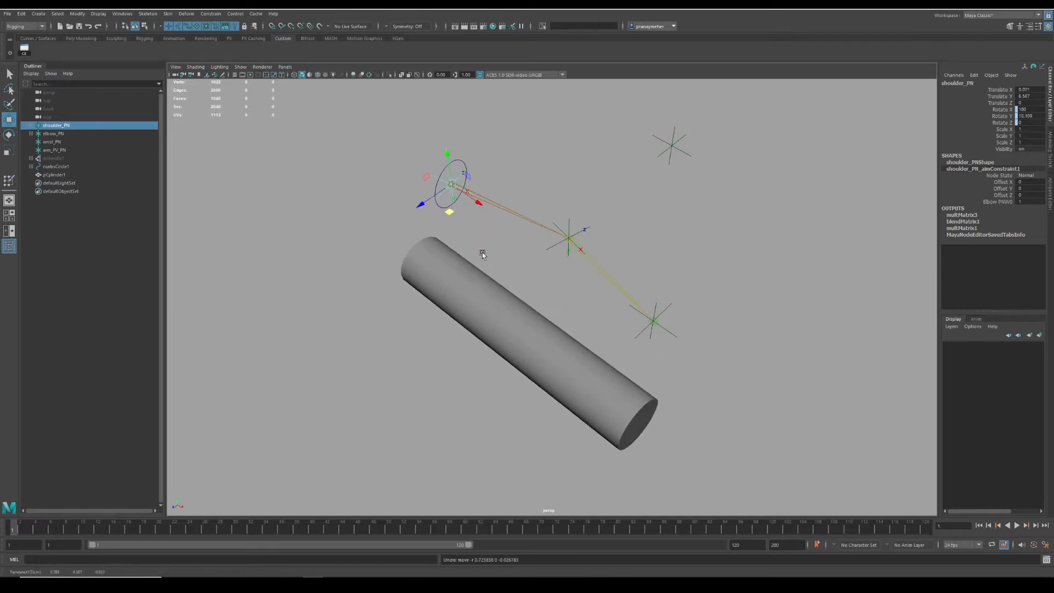
alt+drag(482, 252, 460, 220)
Step: Select the cylinder's skinCluster1 node by name and graph its input connections in the Node Editor
key(q)
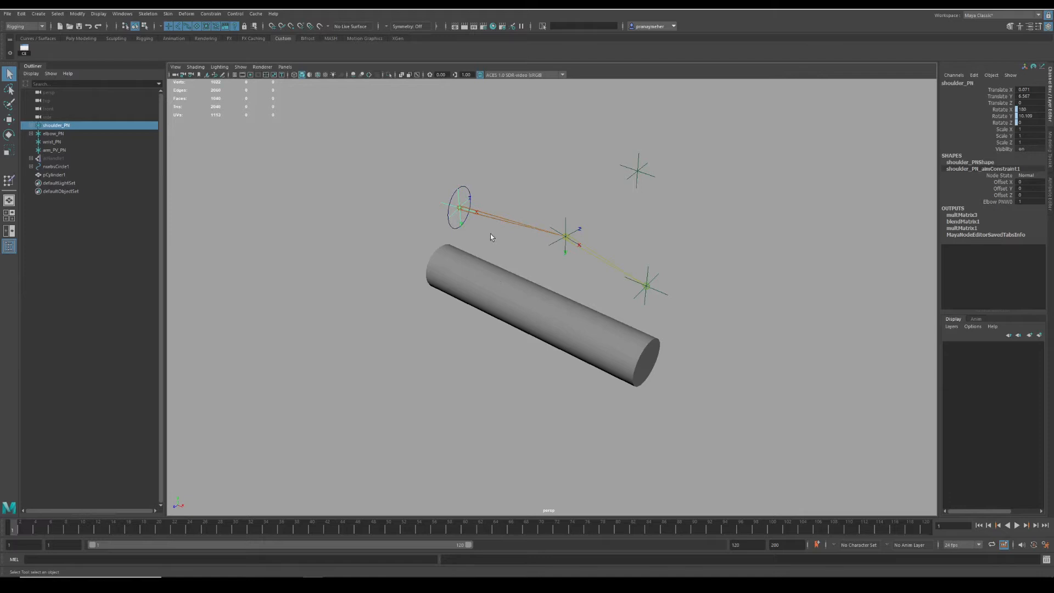
alt+drag(489, 234, 525, 270)
click(483, 269)
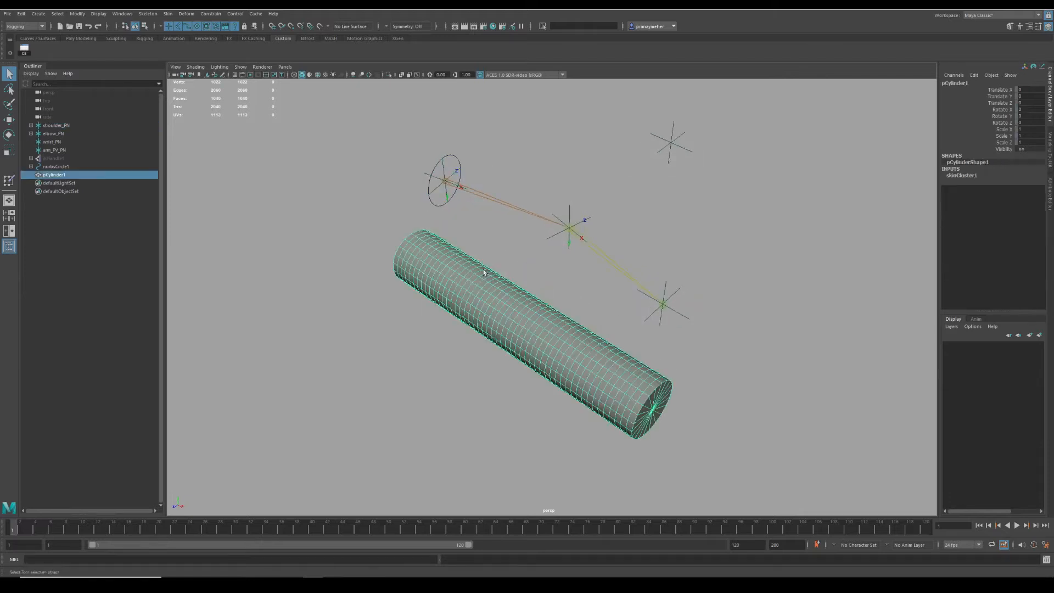
double_click(957, 175)
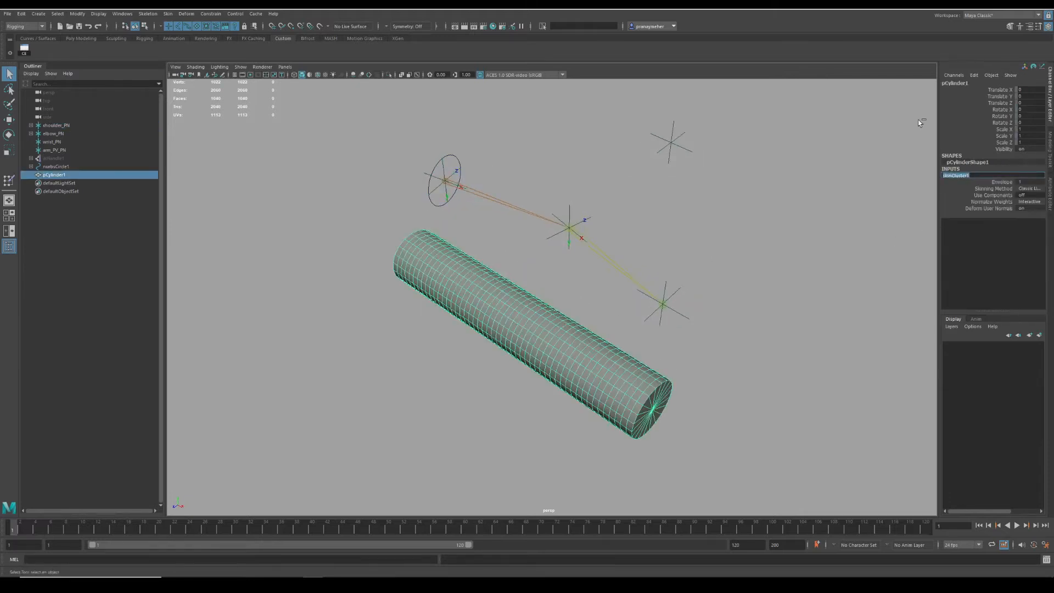
click(607, 23)
key(Return)
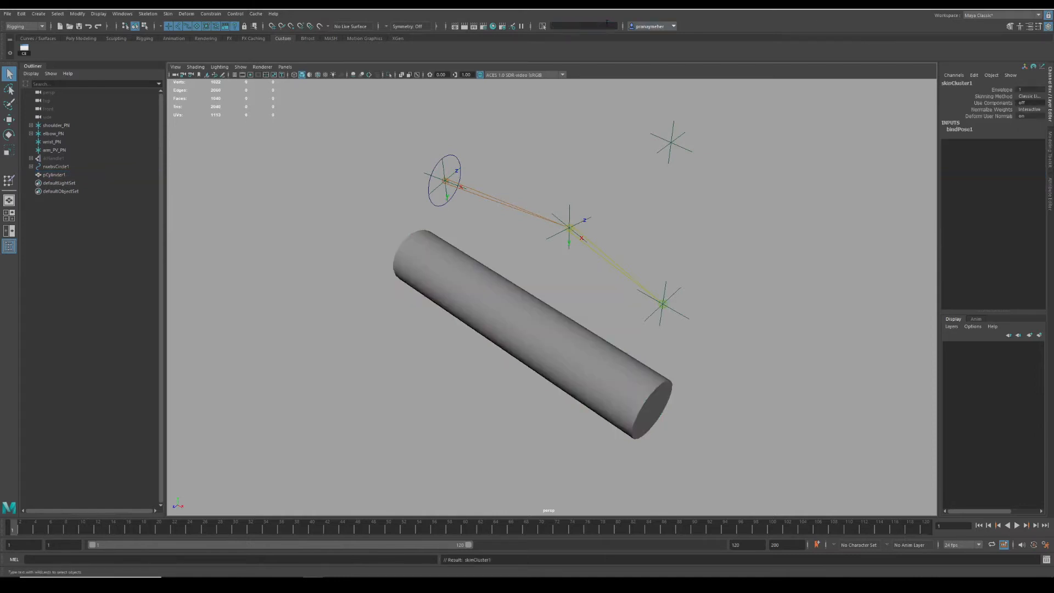
click(122, 14)
click(145, 121)
click(561, 110)
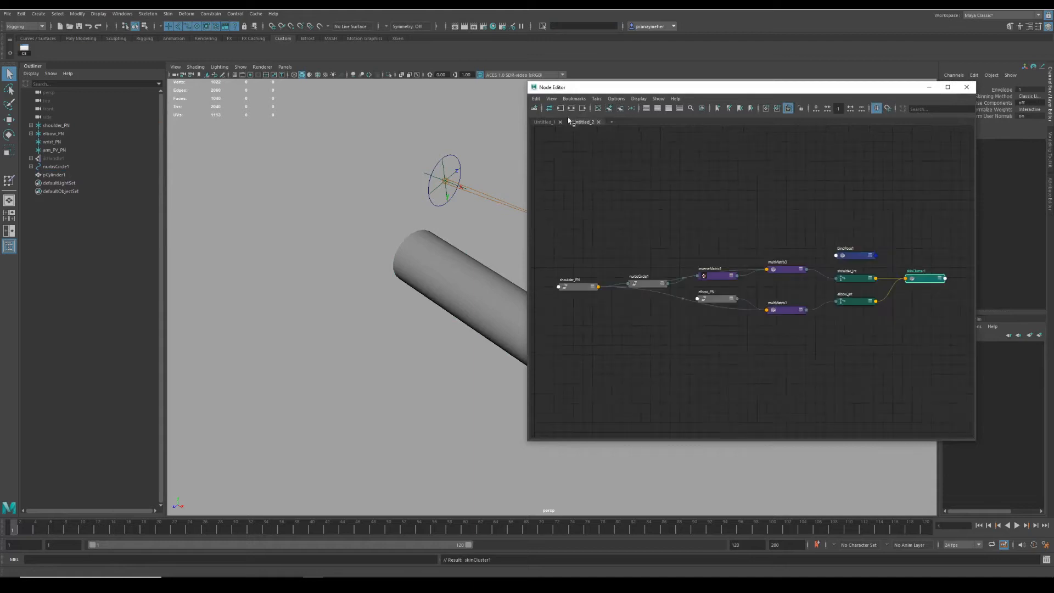
Step: Remove the bind pose and all nodes upstream of the two joints from the graph, keeping shoulder_jnt, elbow_jnt and skinCluster1
alt+middle_drag(781, 206, 638, 192)
alt+right_drag(724, 261, 597, 224)
drag(574, 214, 700, 315)
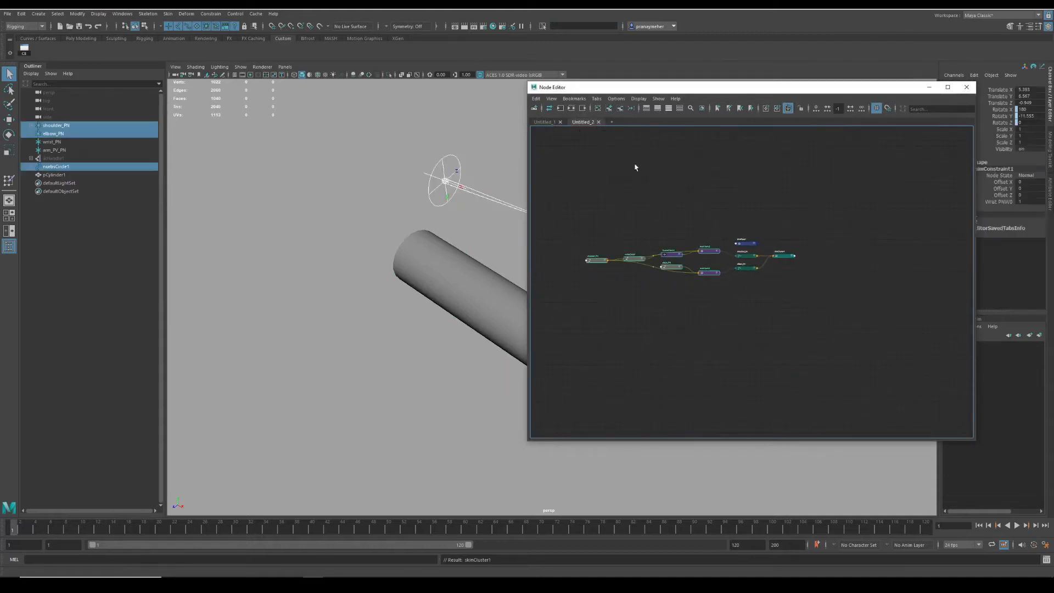
click(619, 108)
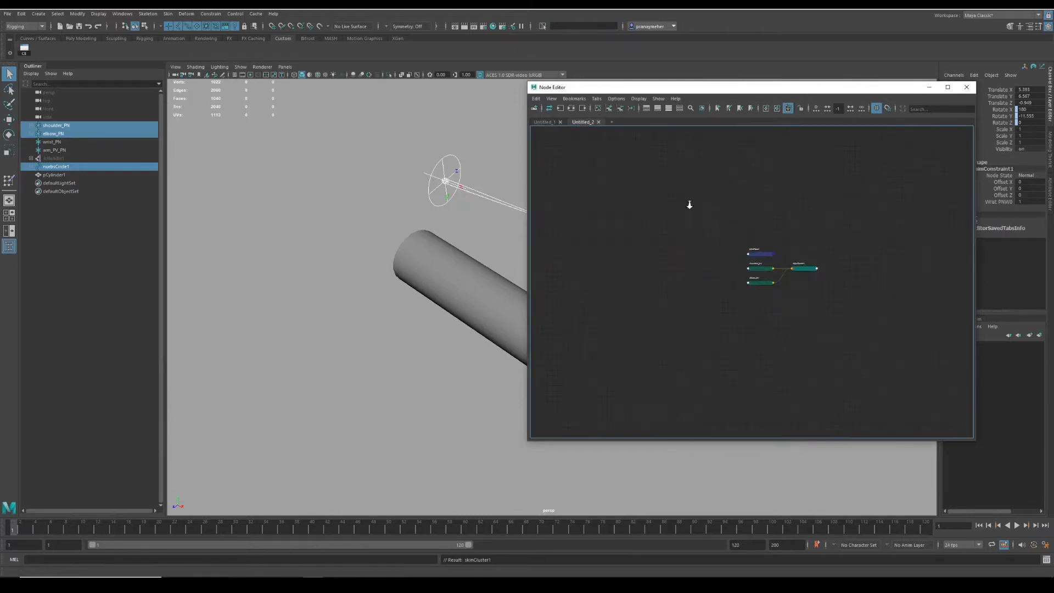
drag(733, 263, 734, 266)
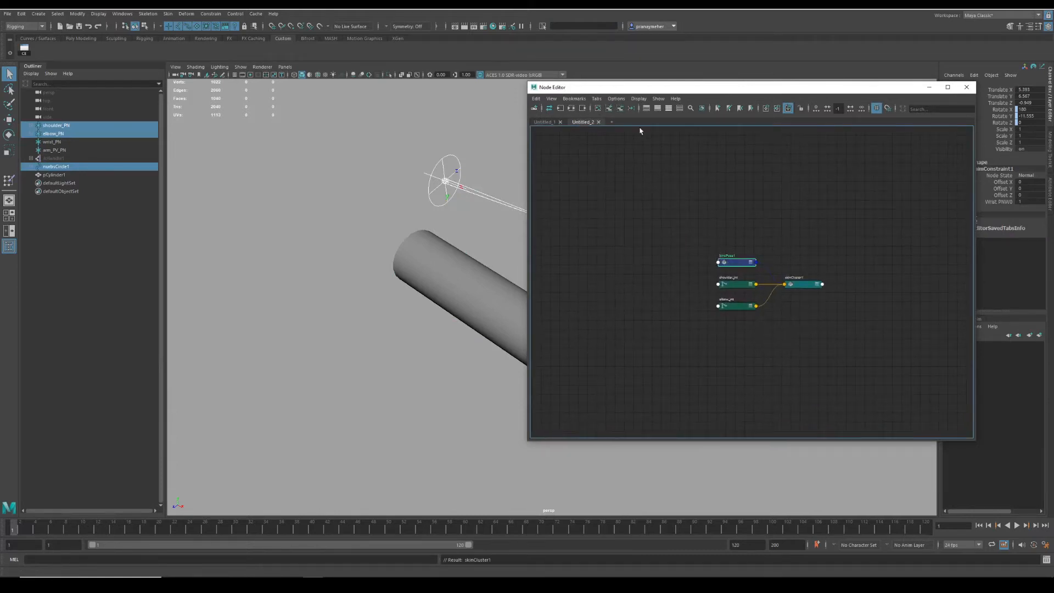
click(620, 108)
Step: Display the connected attributes on the graphed nodes and separate shoulder_jnt from the overlapping elbow_jnt
alt+middle_drag(683, 204, 637, 182)
alt+right_drag(636, 183, 695, 192)
key(2)
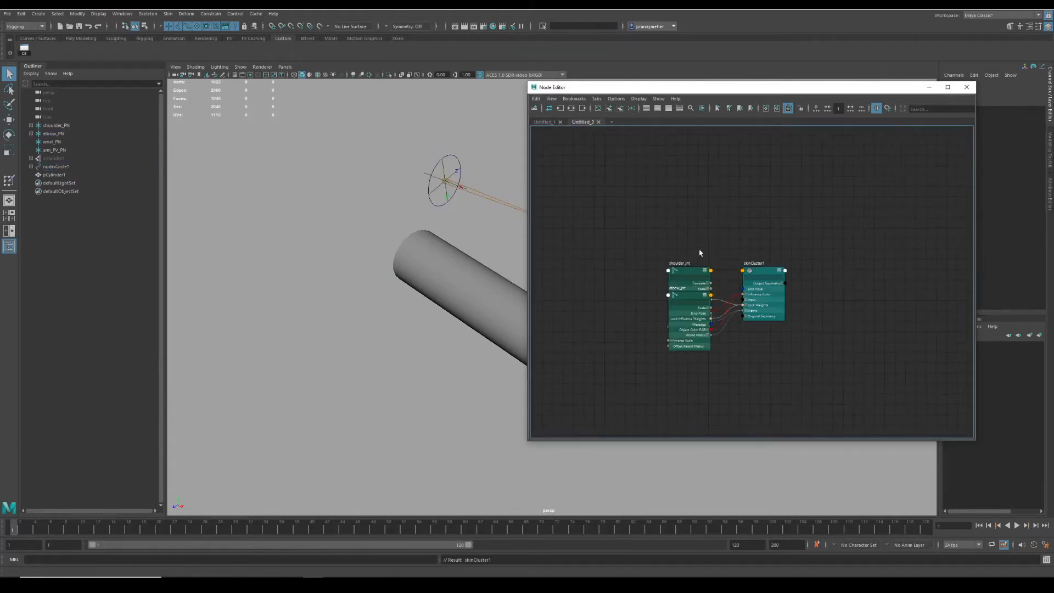
scroll(699, 252, up, 3)
drag(700, 314, 701, 212)
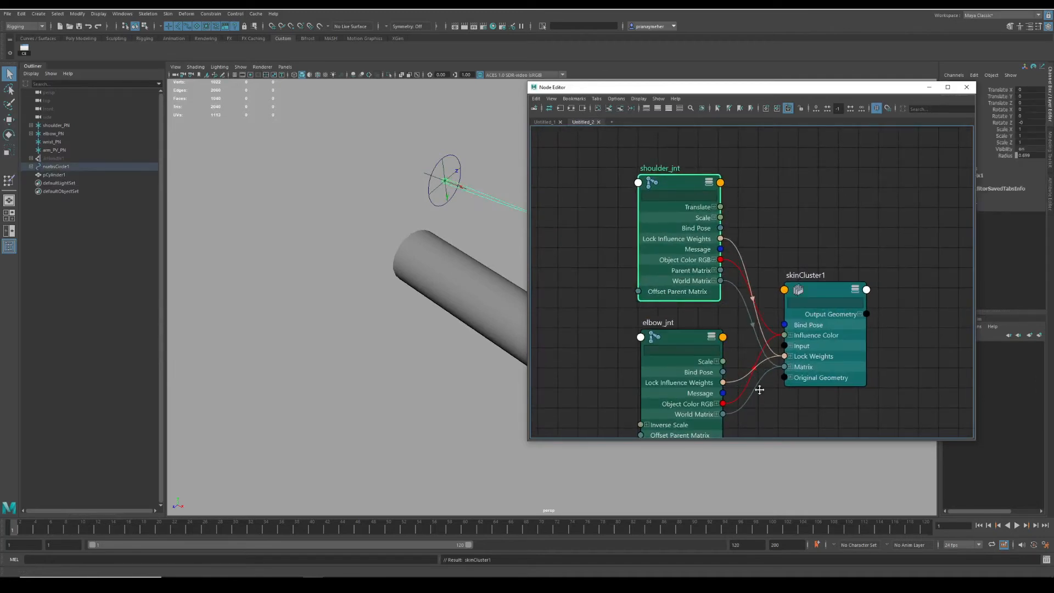
Step: Expand skinCluster1's Matrix input and line up shoulder_jnt and elbow_jnt in a column beside it
alt+middle_drag(785, 374, 767, 320)
click(772, 314)
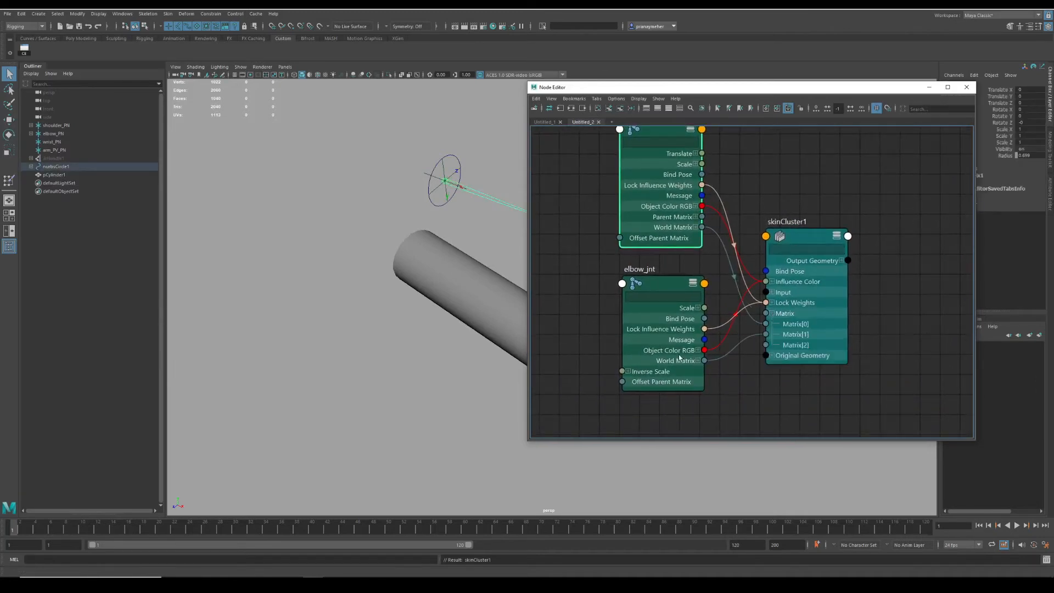
drag(679, 357, 632, 387)
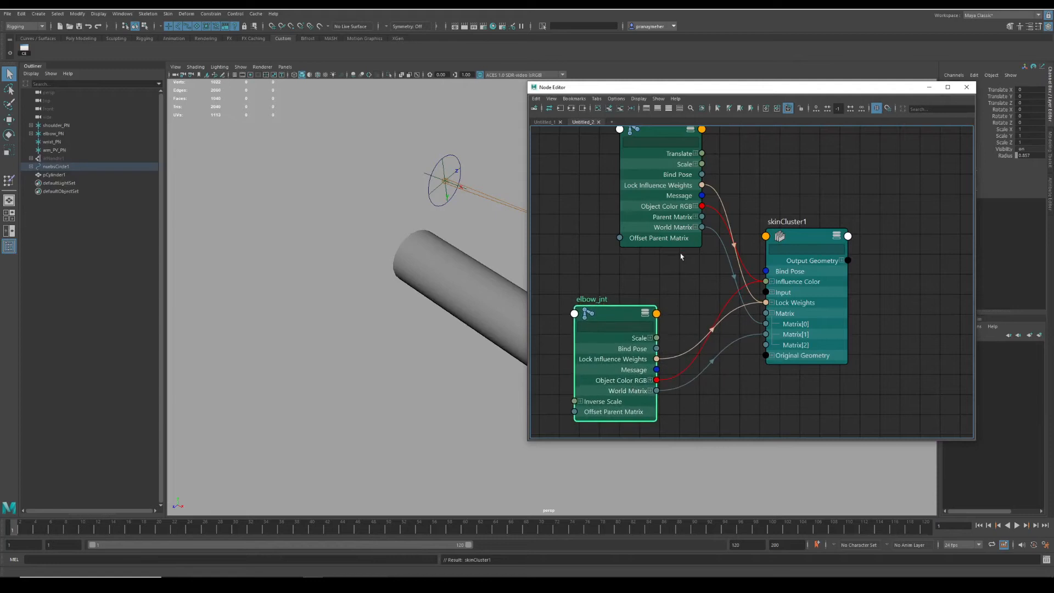
drag(674, 237, 629, 267)
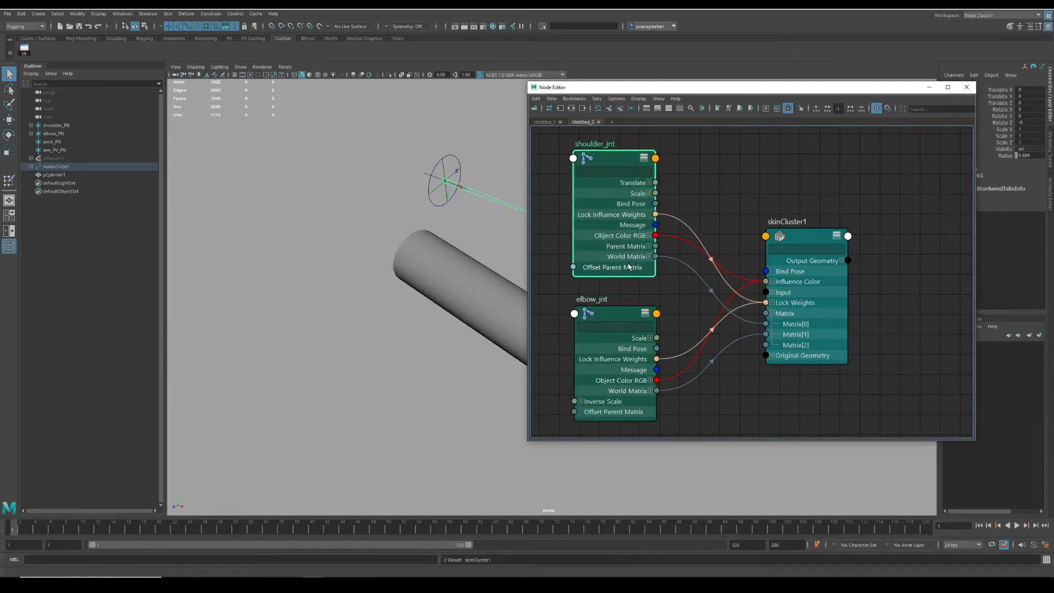
drag(614, 313, 613, 317)
Step: Add the shoulder_PN and elbow_PN locators to the graph and arrange each one beside its matching joint node
click(59, 126)
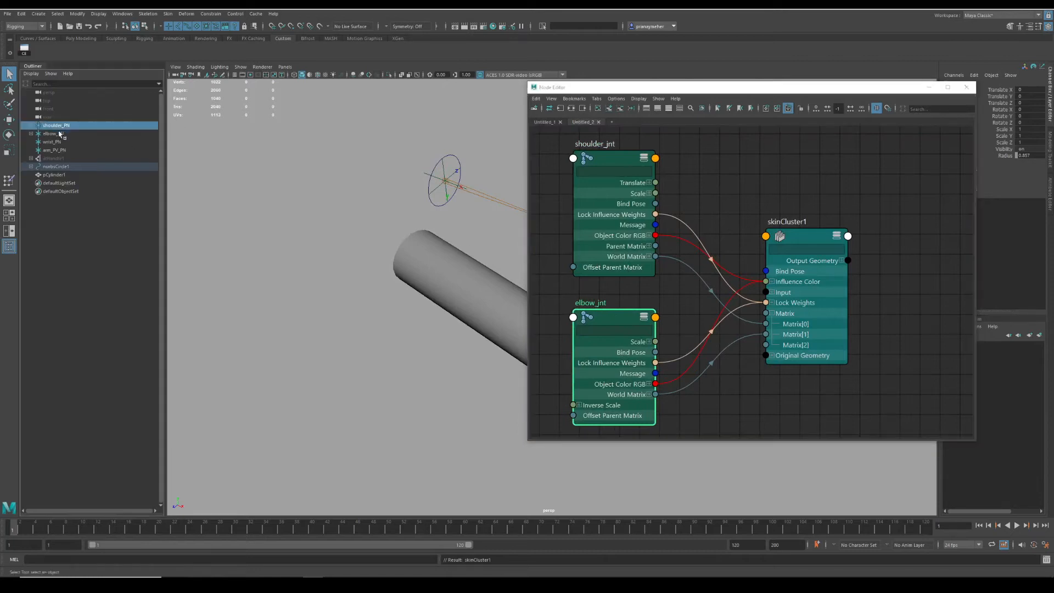
shift+click(60, 134)
alt+right_drag(771, 197, 732, 165)
alt+middle_drag(731, 164, 790, 162)
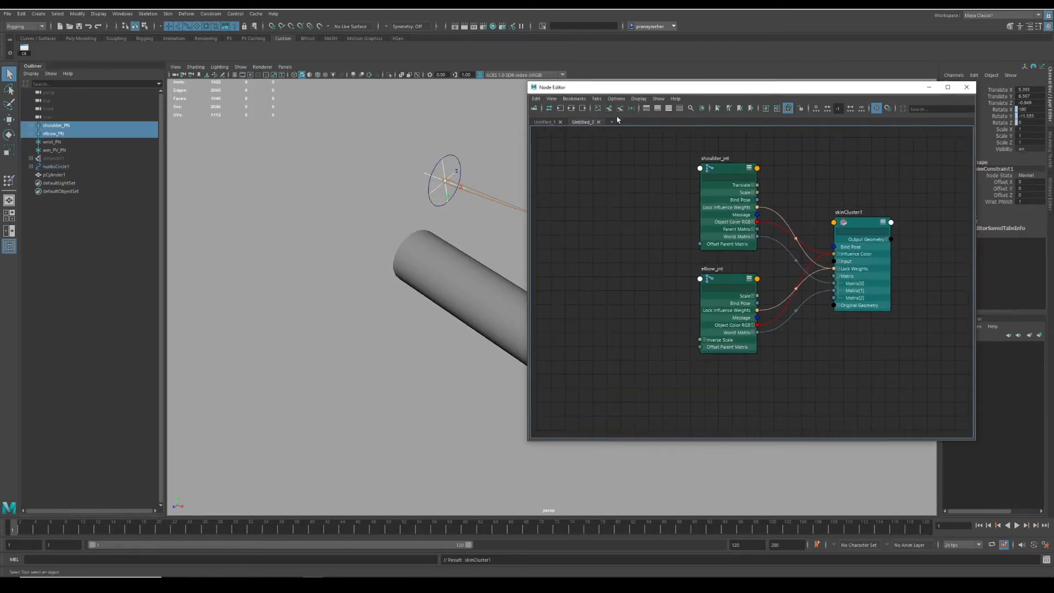
click(609, 108)
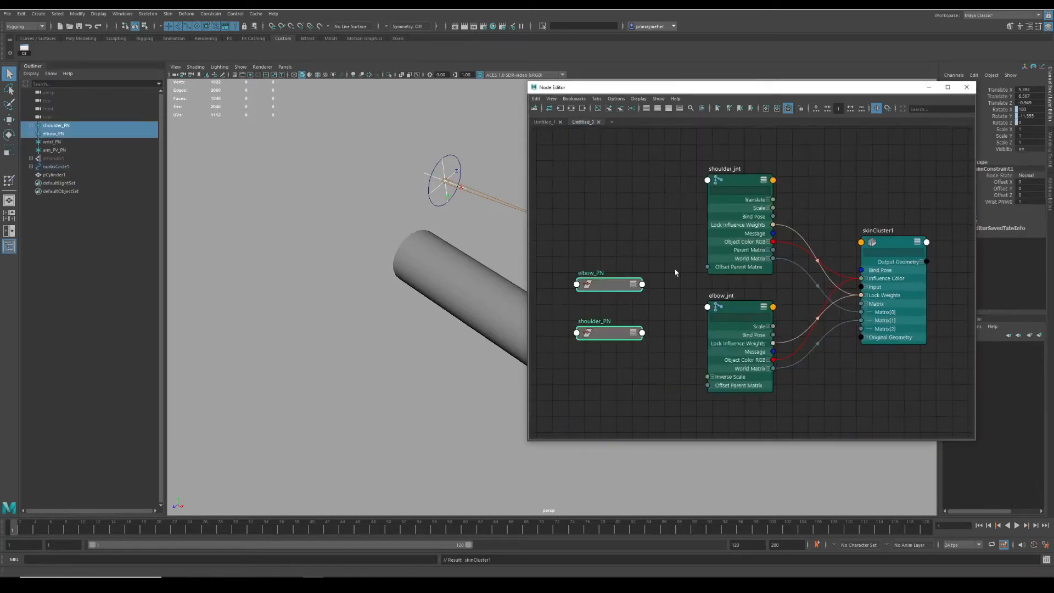
click(663, 306)
drag(609, 333, 609, 237)
drag(609, 285, 599, 331)
alt+middle_drag(659, 276, 636, 273)
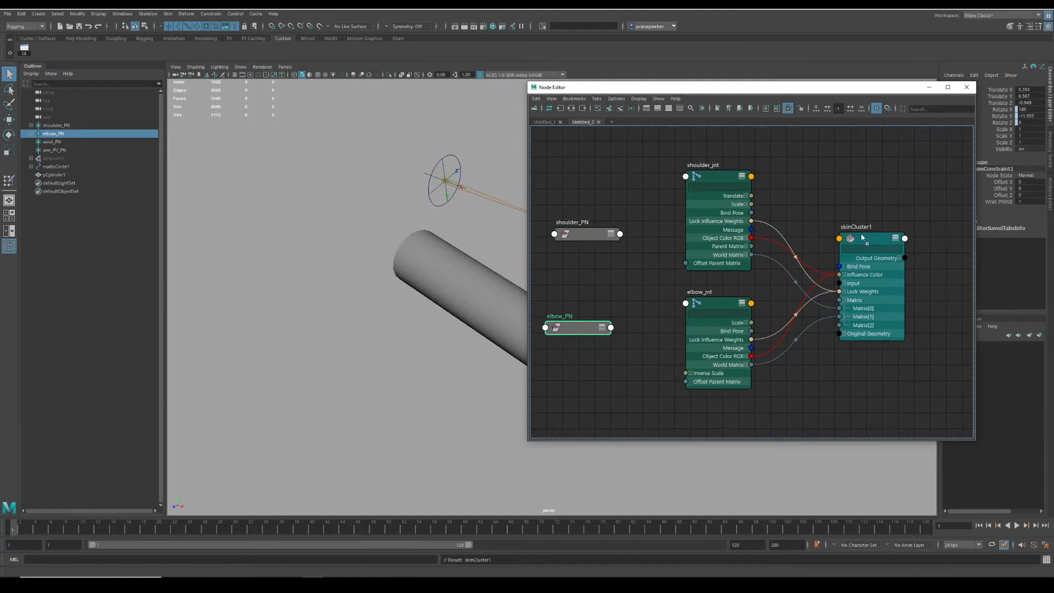
Step: Connect shoulder_PN's worldInverseMatrix to bindPreMatrix[0] on skinCluster1 using the Connection Editor
middle_drag(861, 237, 851, 243)
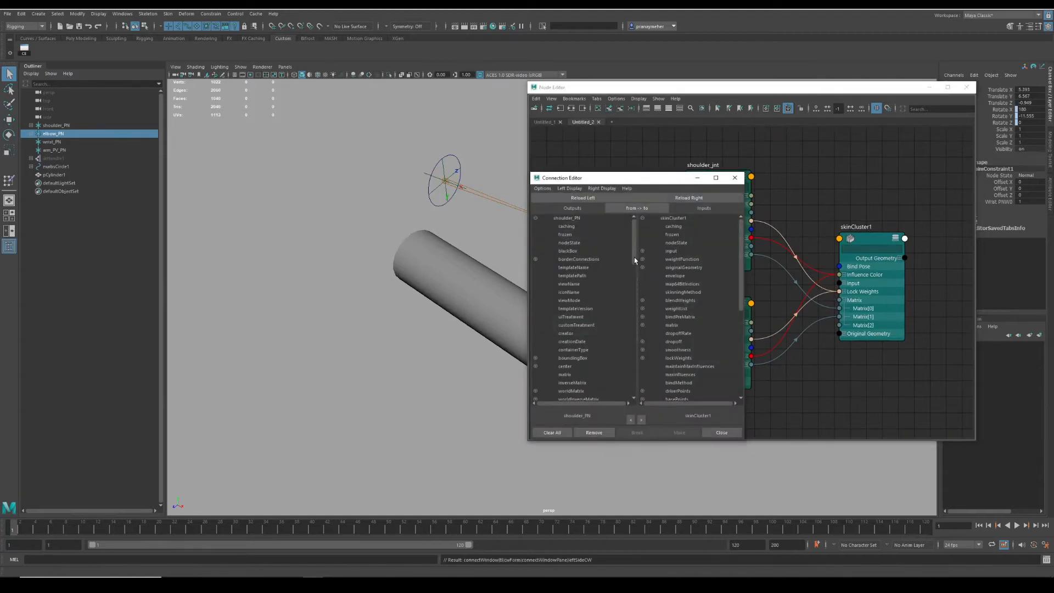
click(580, 398)
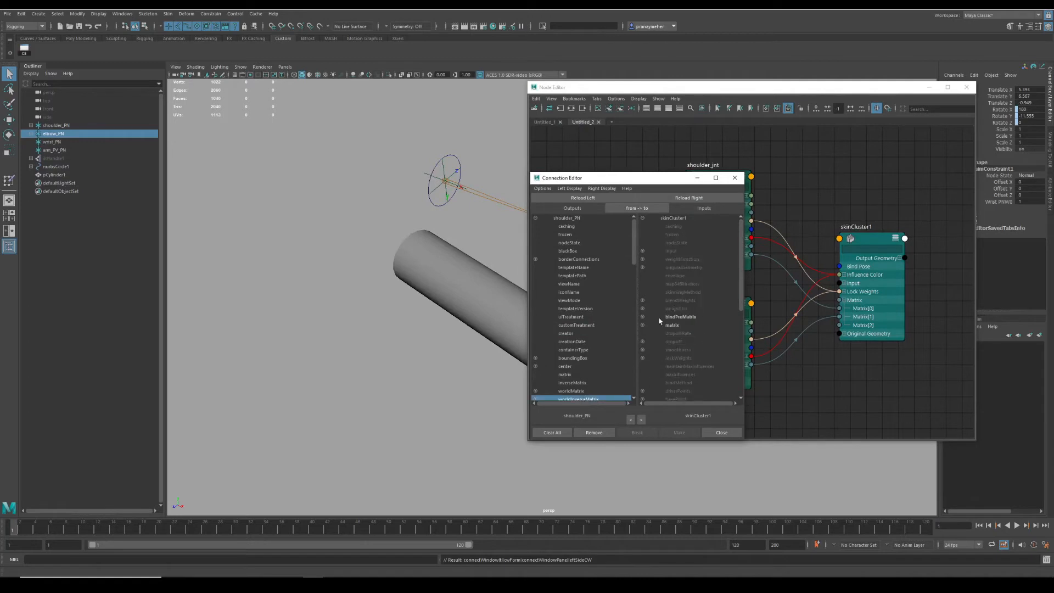
click(642, 317)
click(684, 325)
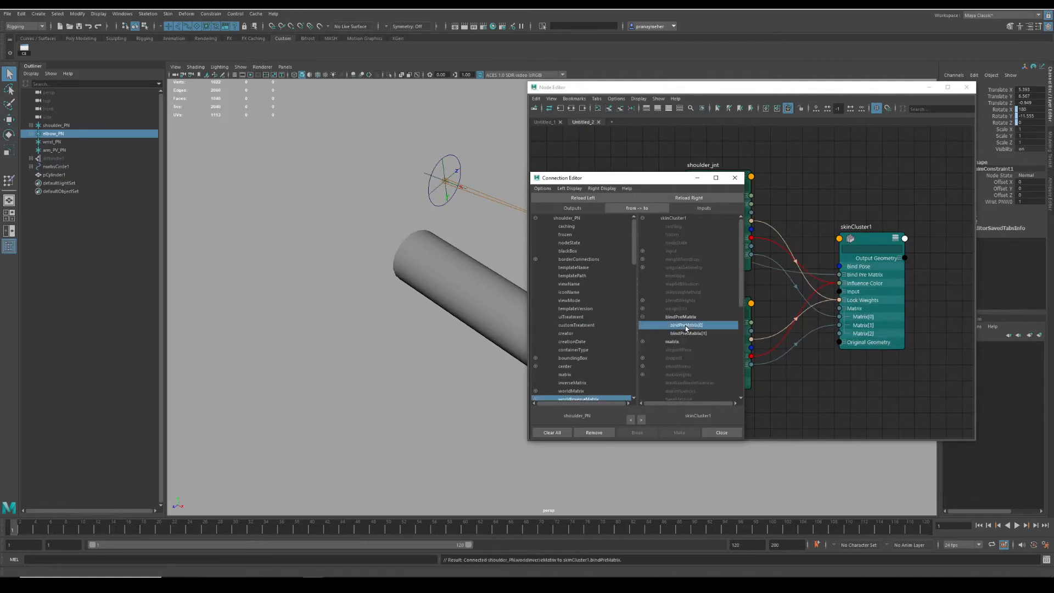
drag(711, 181, 415, 174)
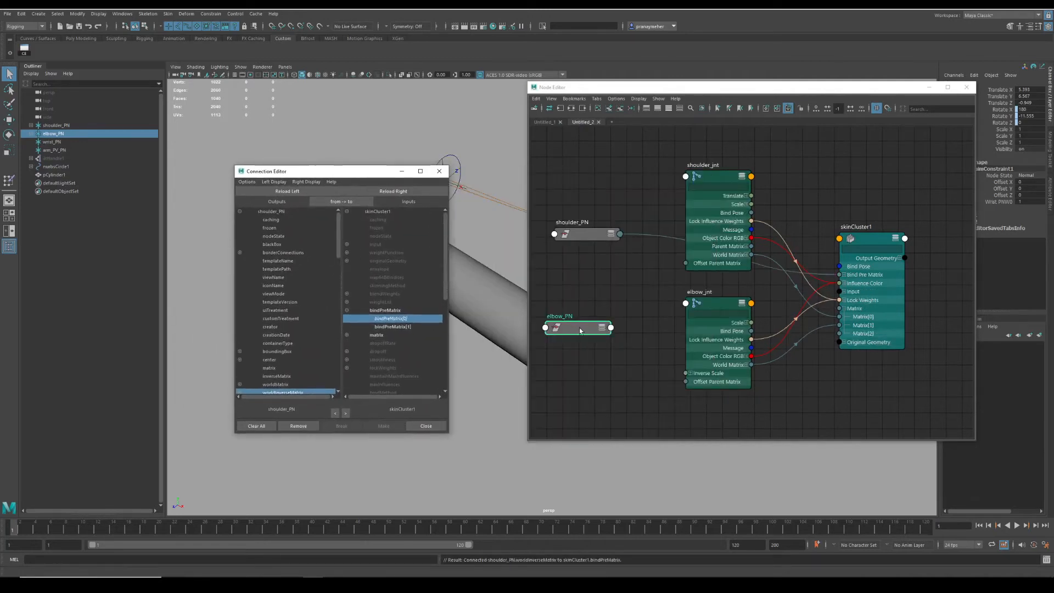
Step: Connect elbow_PN's worldInverseMatrix to bindPreMatrix[1] on skinCluster1, and close the Connection Editor and Node Editor
click(544, 327)
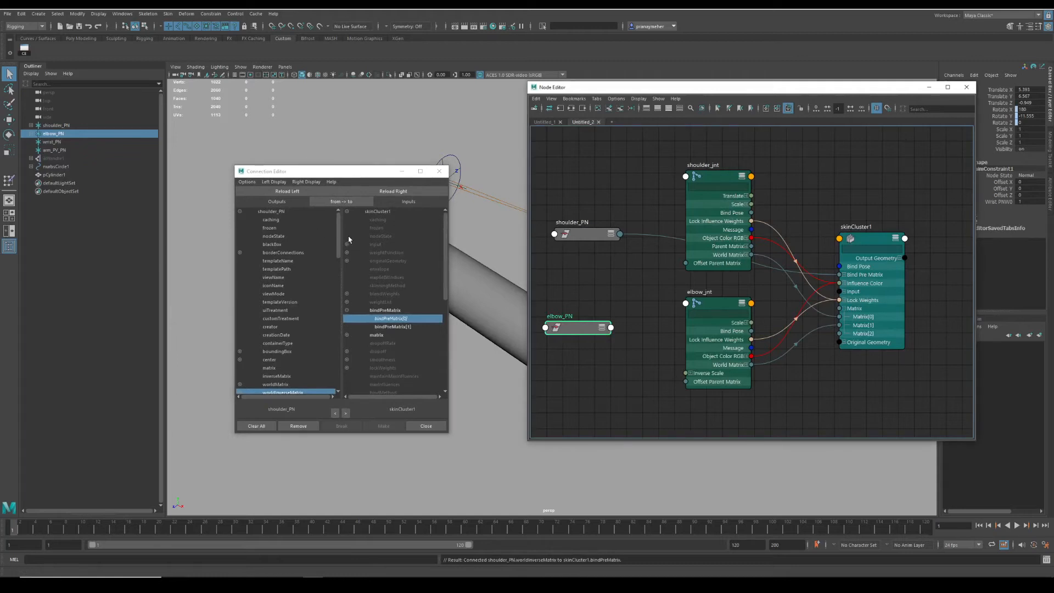
click(288, 191)
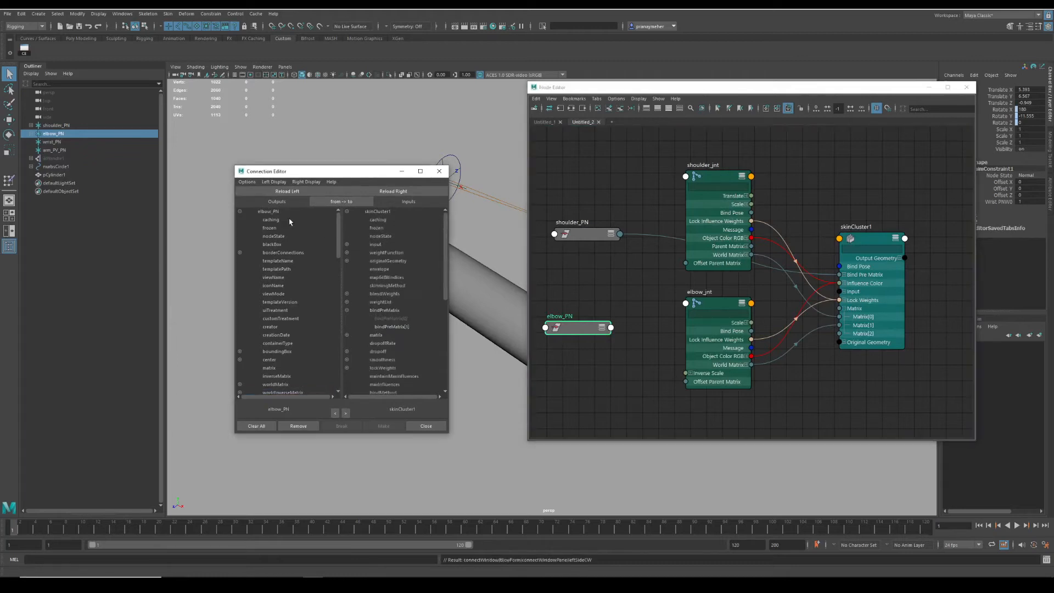
click(286, 392)
click(393, 327)
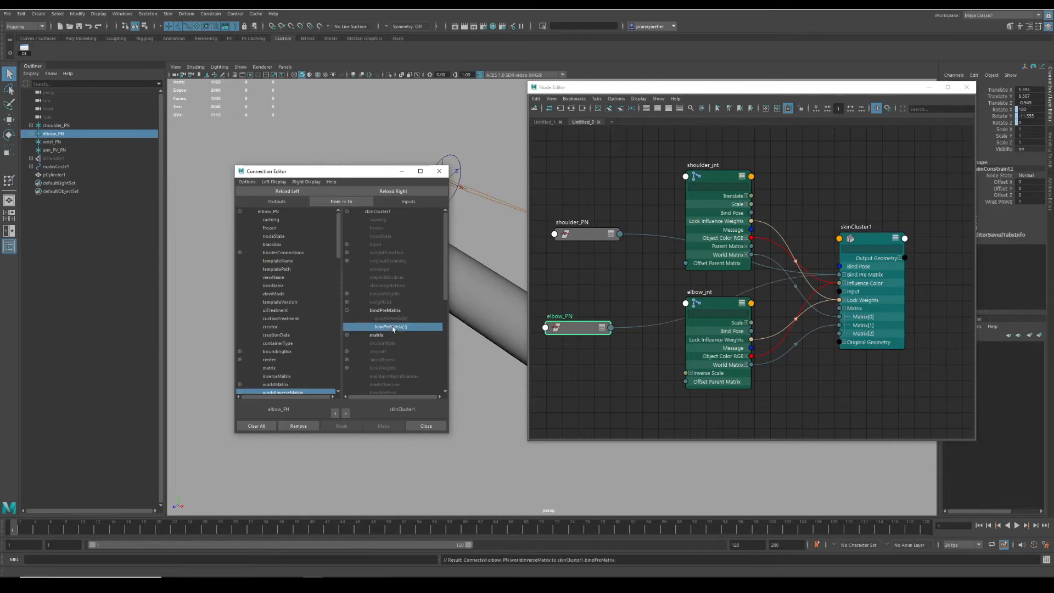
click(439, 171)
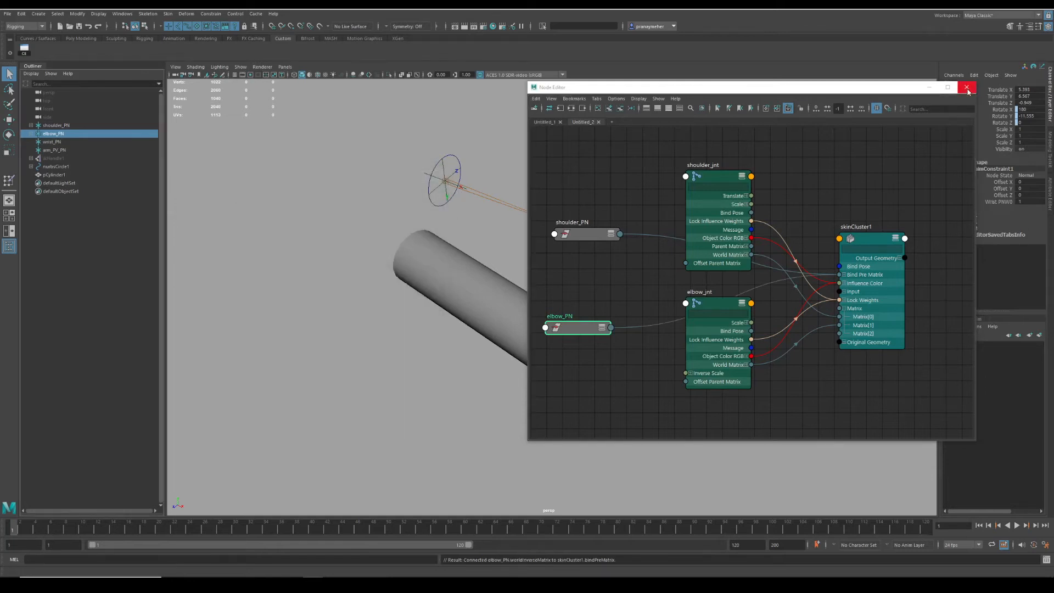
click(966, 88)
Step: Shift the shoulder_PN and elbow_PN locators slightly in the horizontal plane and display the scene in wireframe
scroll(643, 349, down, 2)
alt+drag(631, 321, 616, 294)
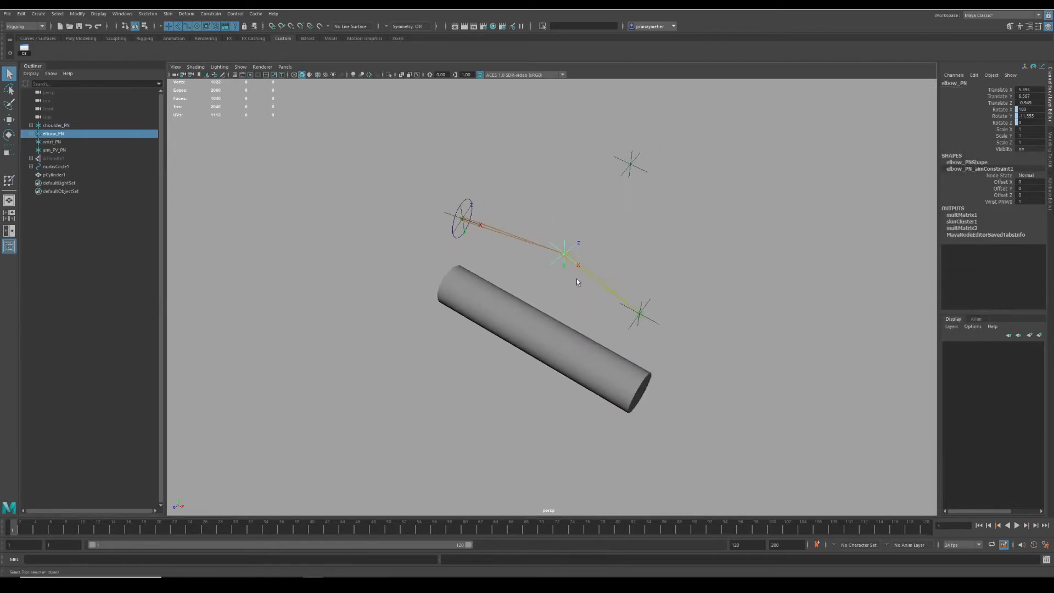
click(448, 215)
key(w)
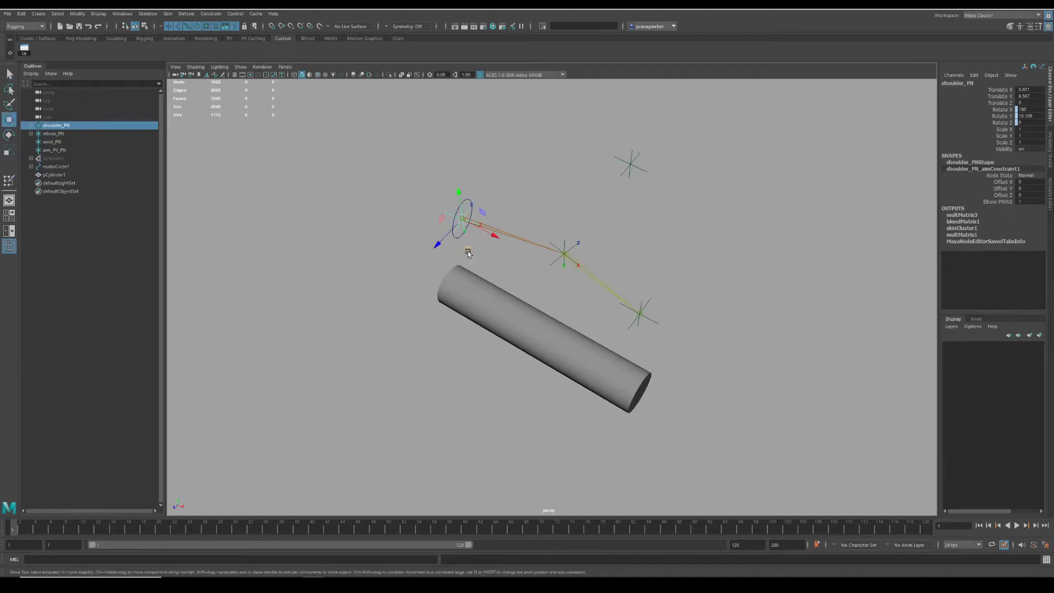
mouse_move(468, 251)
mouse_down()
mouse_move(467, 268)
mouse_move(477, 240)
mouse_move(445, 239)
mouse_move(469, 256)
mouse_move(460, 276)
mouse_move(497, 236)
mouse_move(469, 264)
mouse_up()
key(4)
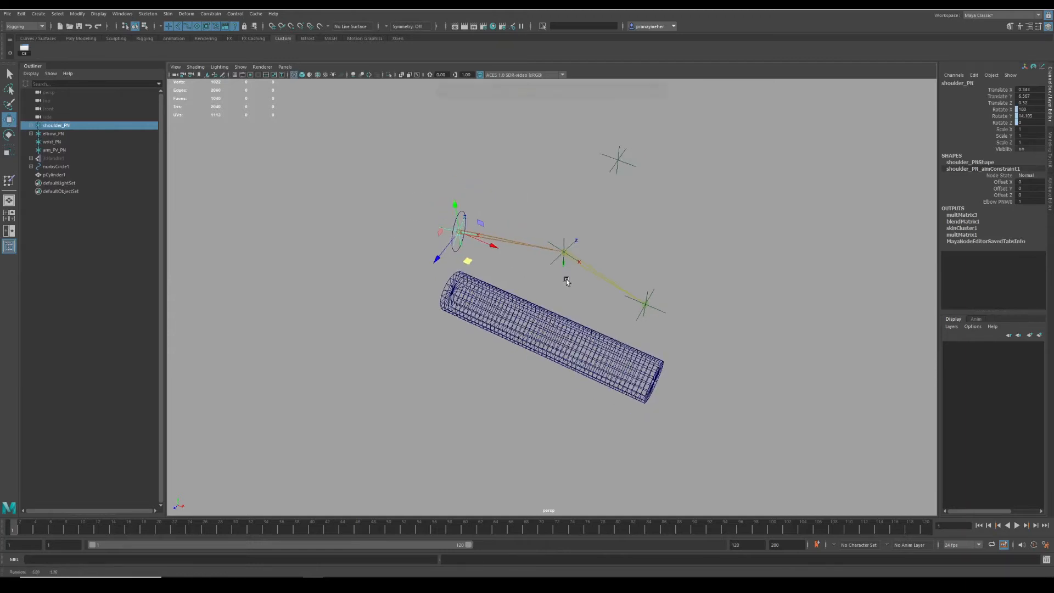
alt+drag(544, 213, 442, 221)
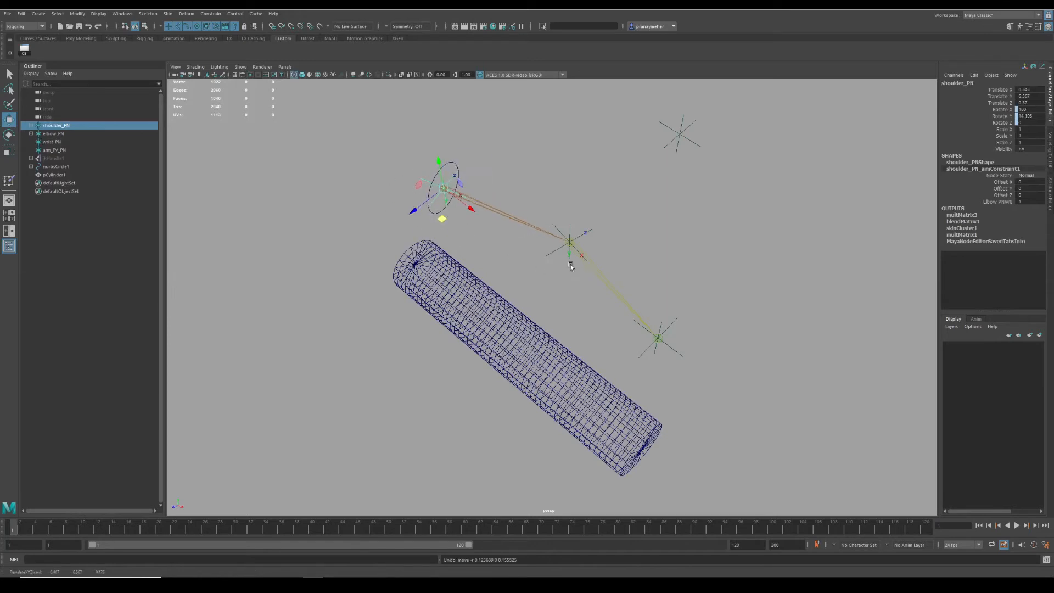
click(569, 242)
drag(567, 273, 579, 293)
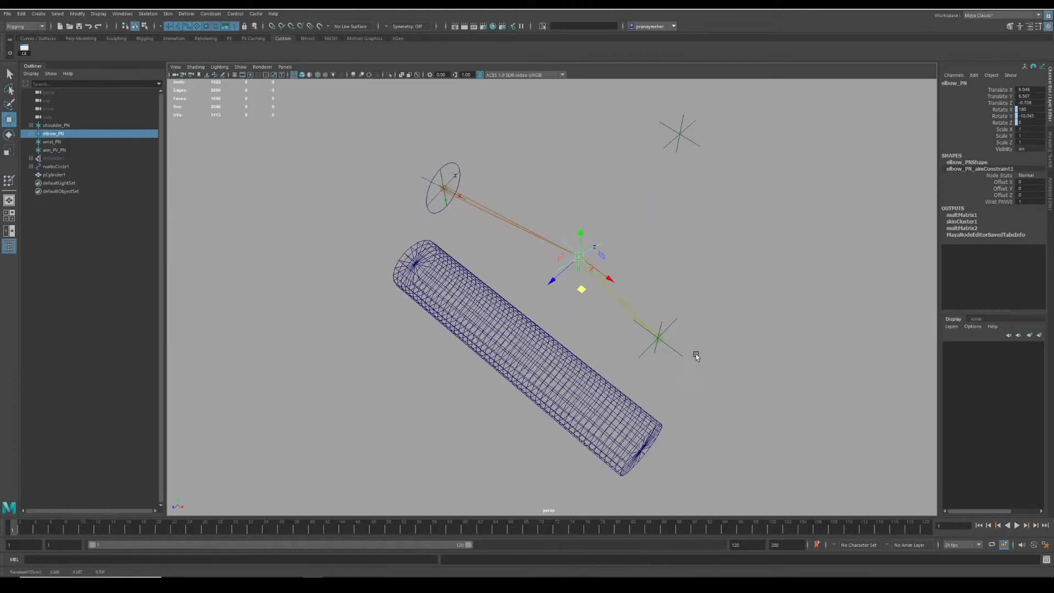
Step: Move wrist_PN horizontally to the cylinder's far end, at about Z 3.26, and bring elbow_PN towards the cylinder's middle
scroll(662, 349, down, 1)
drag(673, 364, 634, 469)
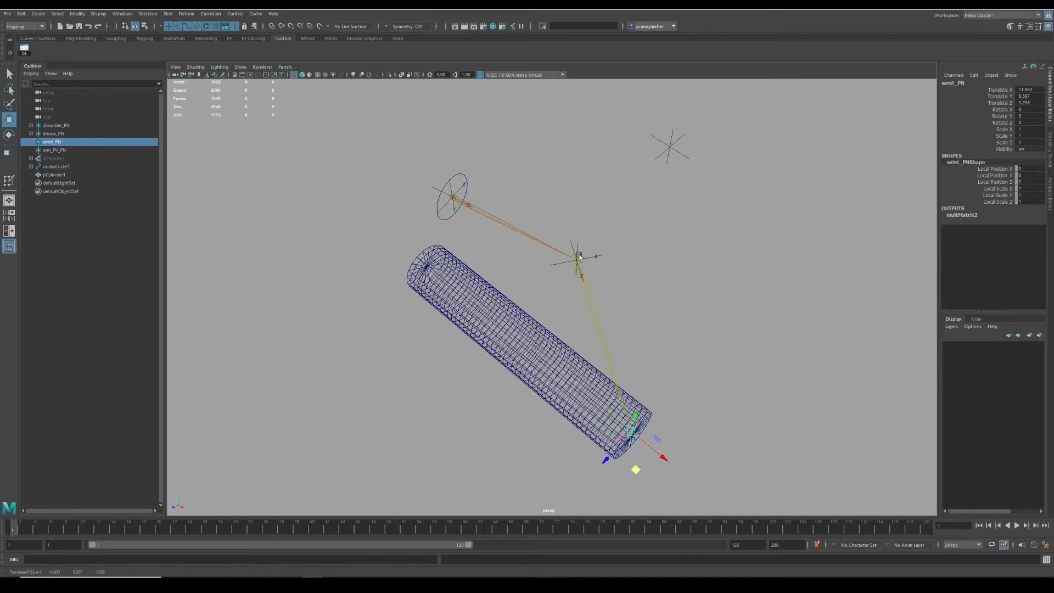
click(579, 256)
drag(582, 294, 553, 348)
Step: Move shoulder_PN to the cylinder's near end, about X 2.21, Z 3.27, and place elbow_PN midway along its axis, about Z 2.8
click(439, 203)
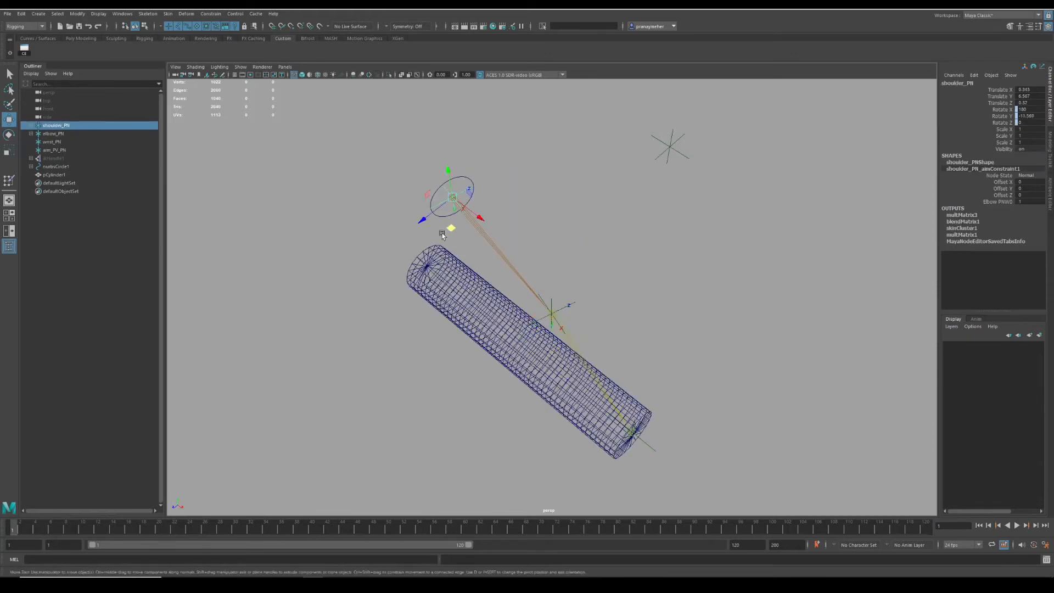
drag(442, 234, 427, 300)
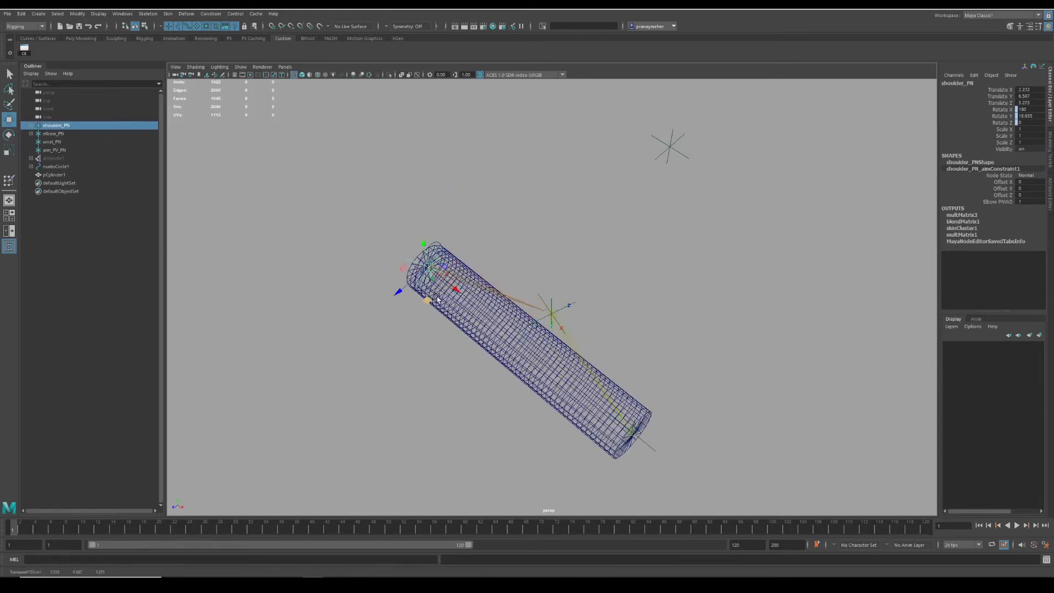
click(544, 292)
click(542, 300)
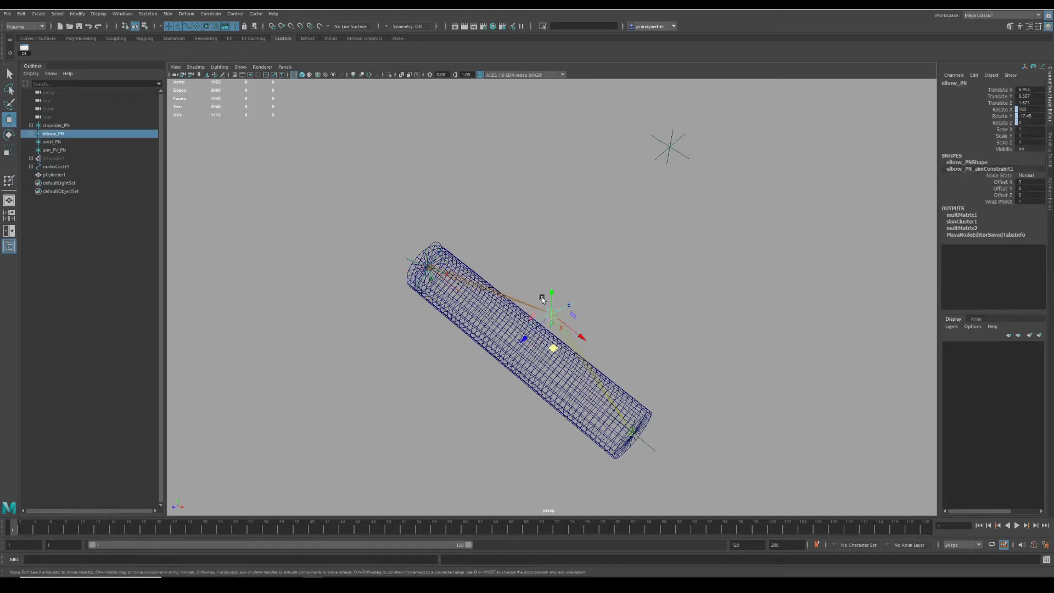
middle_drag(523, 342, 506, 359)
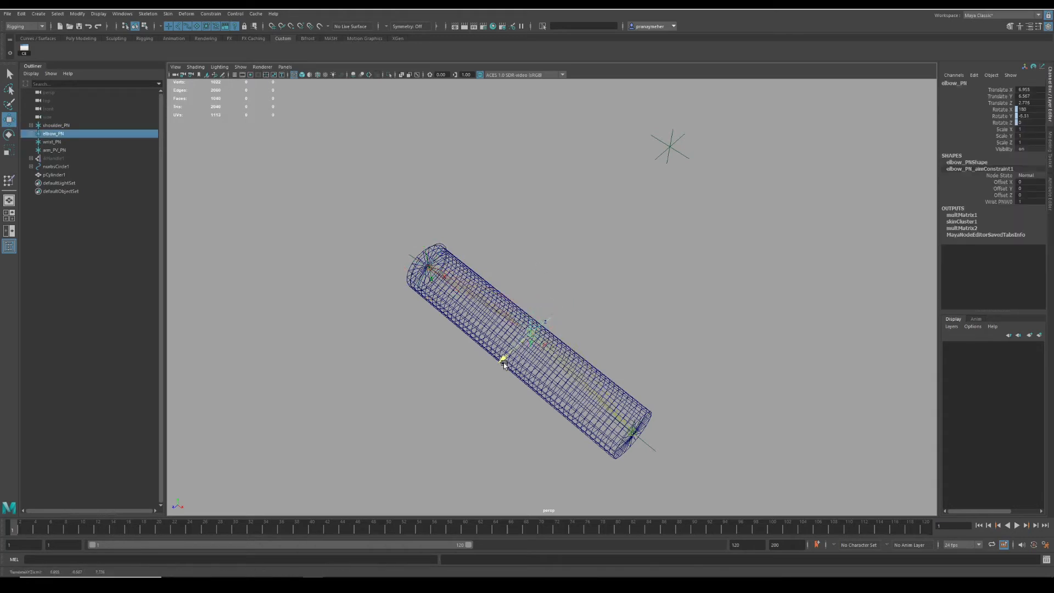
Step: Restore shaded display, check the locators' height against the cylinder from a low angle, and clear the selection
alt+drag(506, 361, 498, 236)
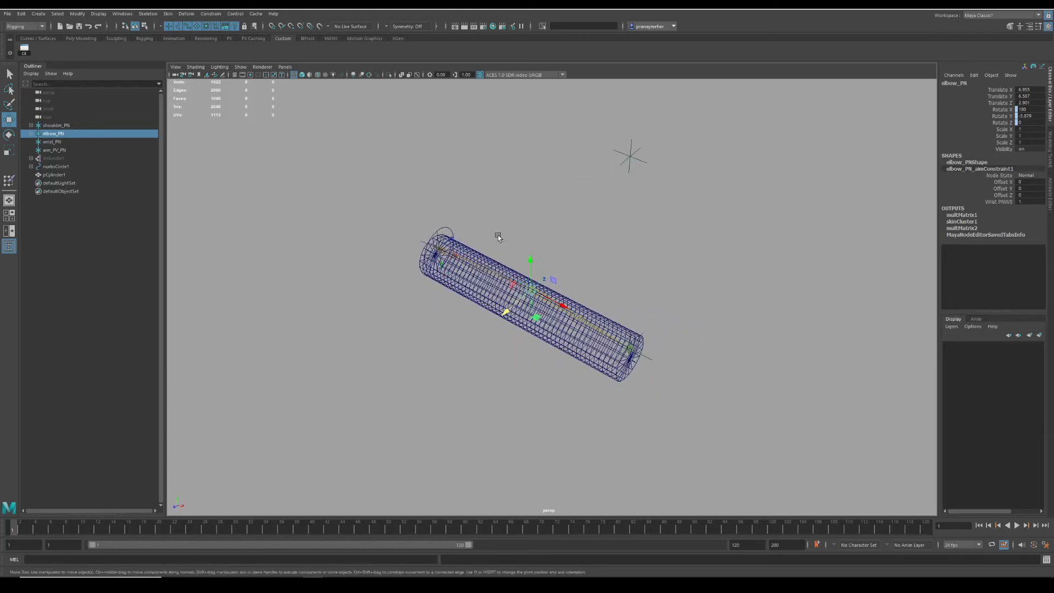
click(452, 227)
key(5)
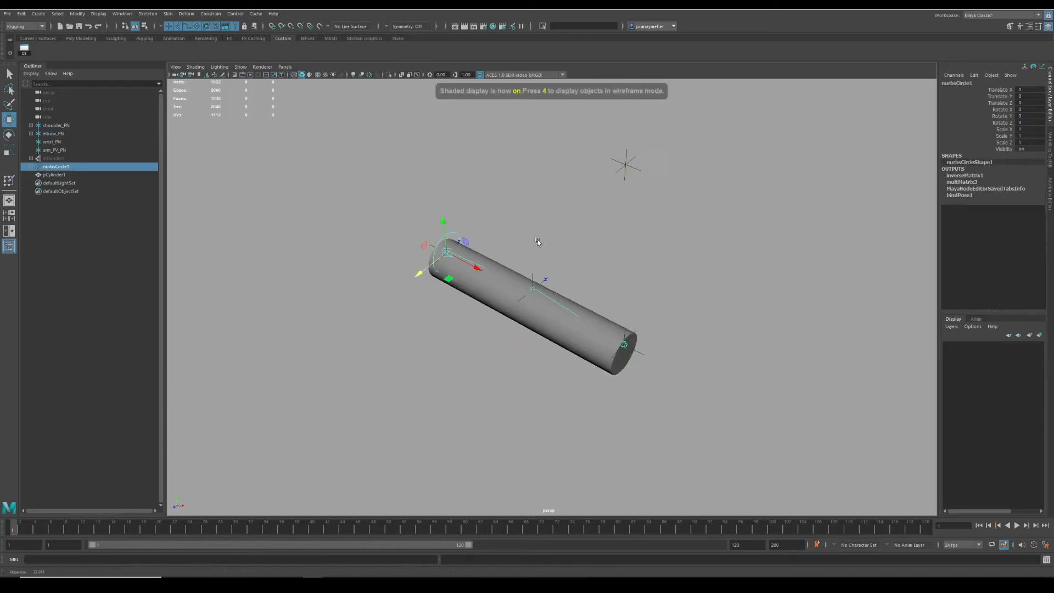
alt+drag(537, 242, 536, 270)
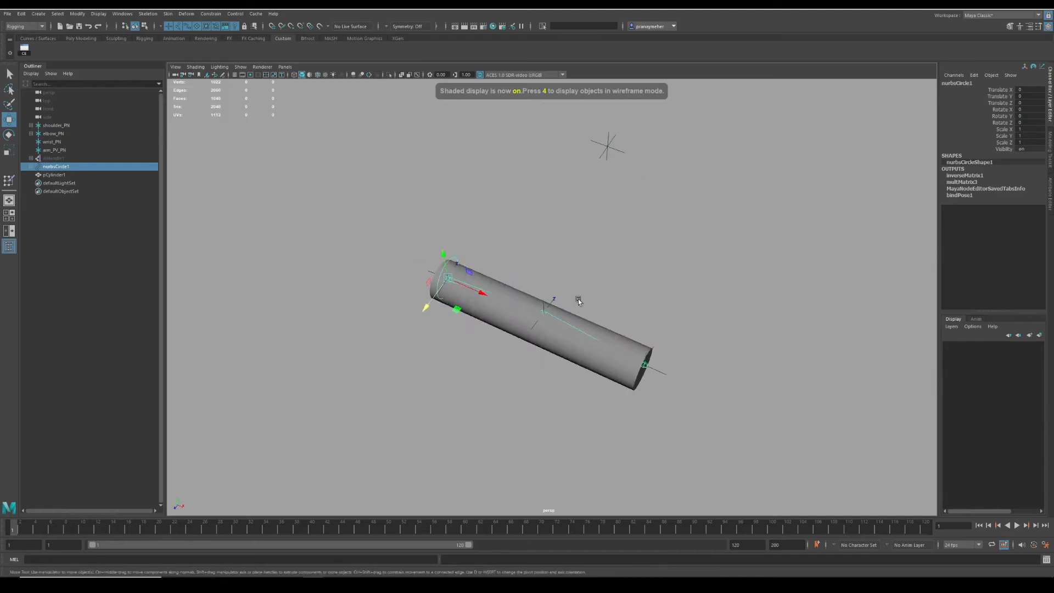
alt+drag(578, 300, 531, 225)
click(563, 226)
key(q)
Step: Select shoulder_PN, elbow_PN, wrist_PN and arm_PV_PN together and lower them vertically into the cylinder, to about Y 5.65
click(459, 218)
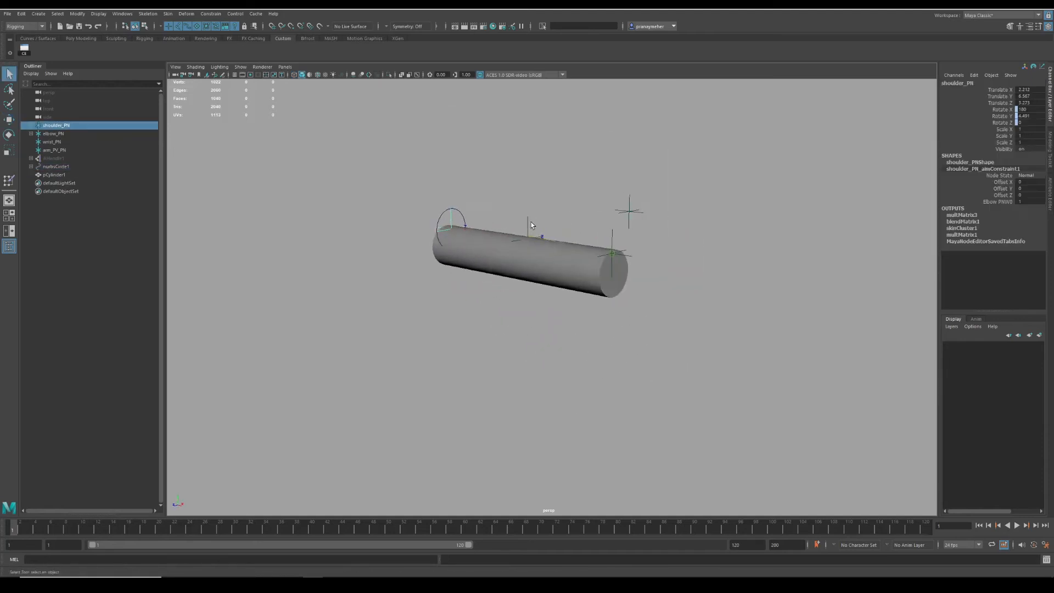
shift+click(537, 223)
shift+click(619, 237)
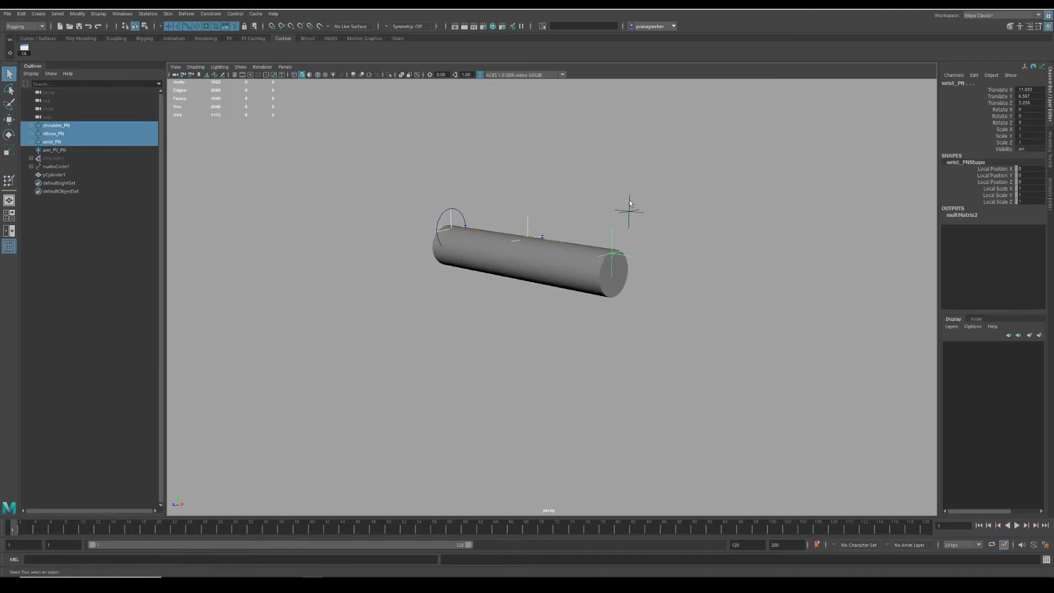
shift+click(629, 209)
alt+drag(630, 214, 630, 241)
key(w)
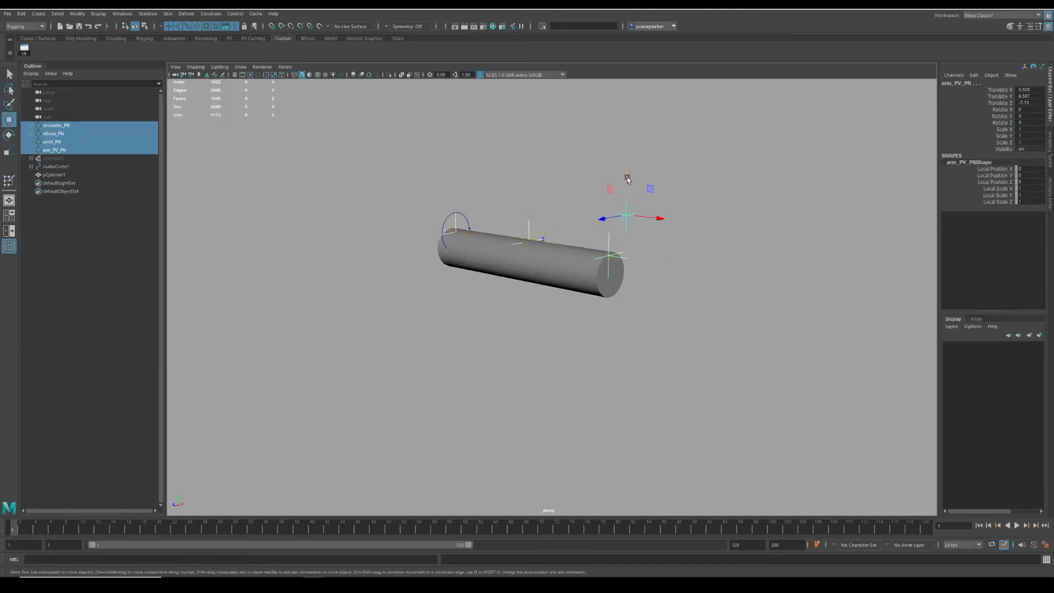
drag(628, 175, 630, 250)
Step: Switch to wireframe display and select shoulder_jnt to check how the arm chain sits inside the cylinder
key(4)
alt+drag(594, 301, 503, 306)
key(q)
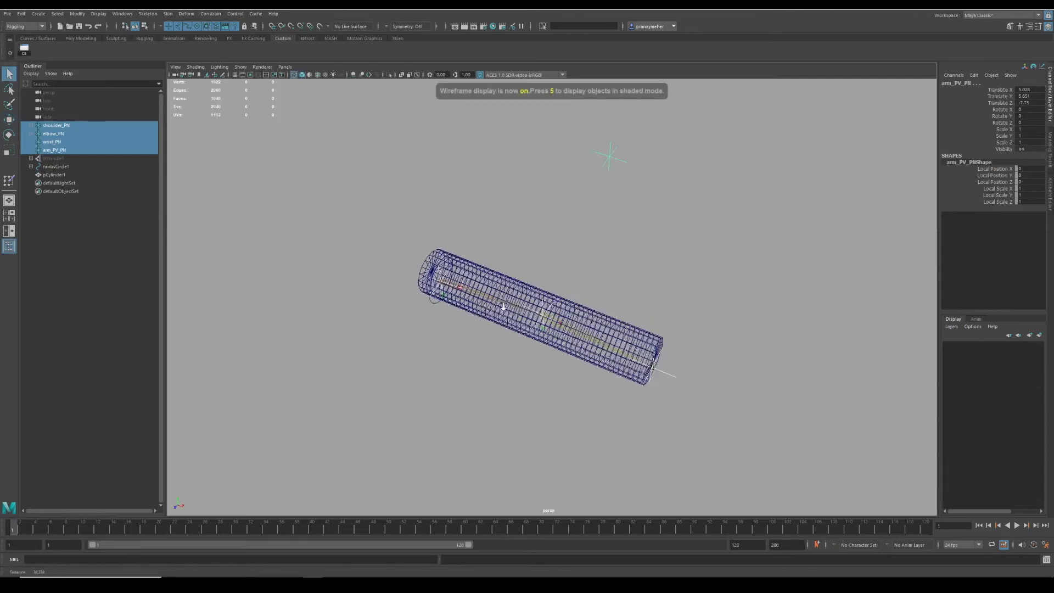
scroll(503, 307, up, 3)
alt+drag(453, 283, 529, 290)
click(521, 279)
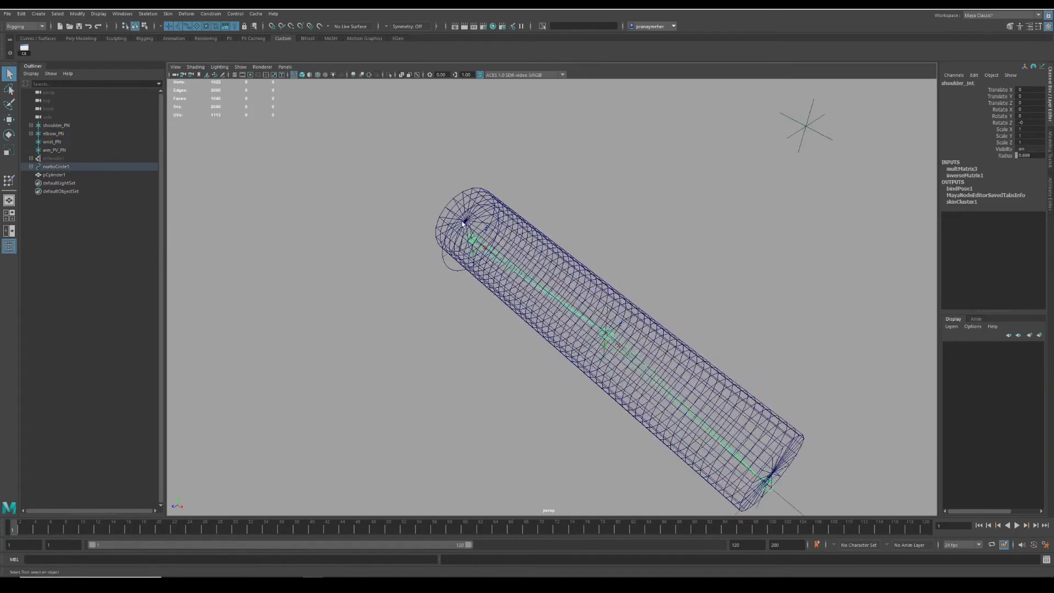
alt+drag(483, 247, 504, 237)
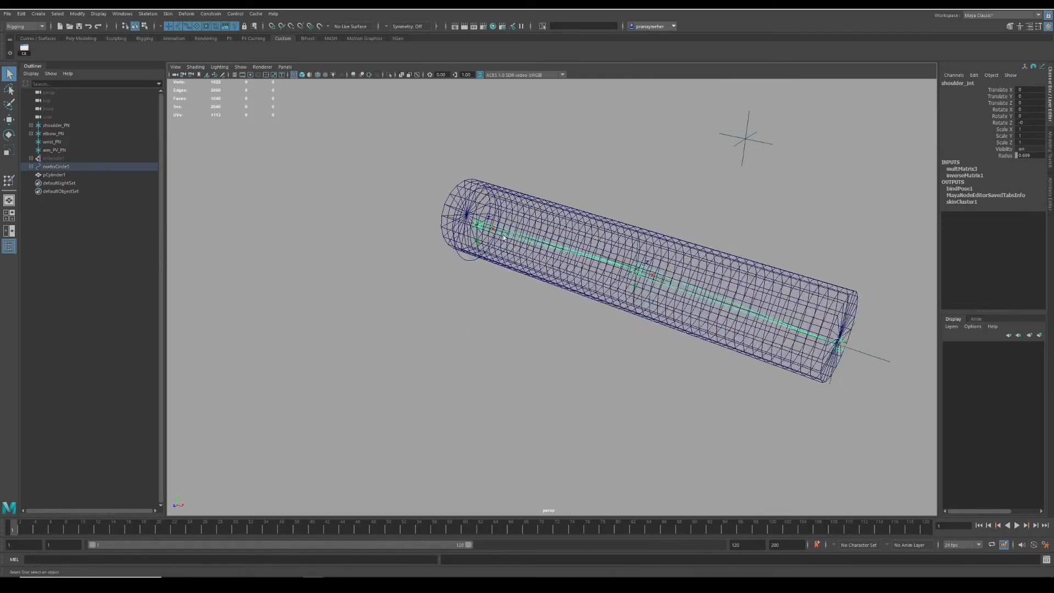
Step: Select elbow_jnt inside the cylinder and try rotating it
click(630, 263)
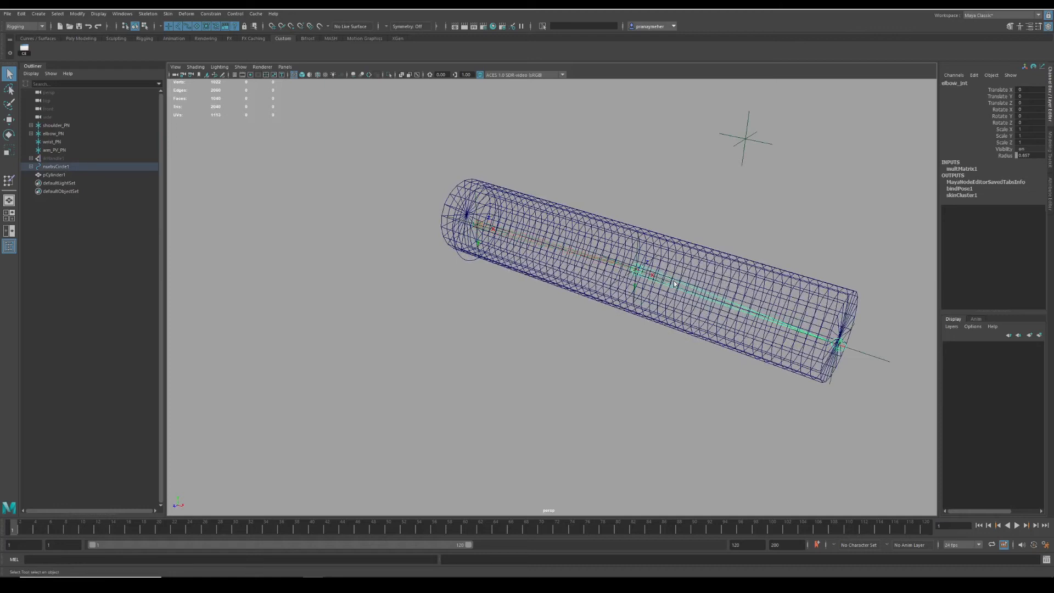
mouse_move(673, 281)
alt+mouse_down()
mouse_move(685, 281)
mouse_move(664, 296)
alt+mouse_up()
alt+middle_drag(664, 296, 654, 274)
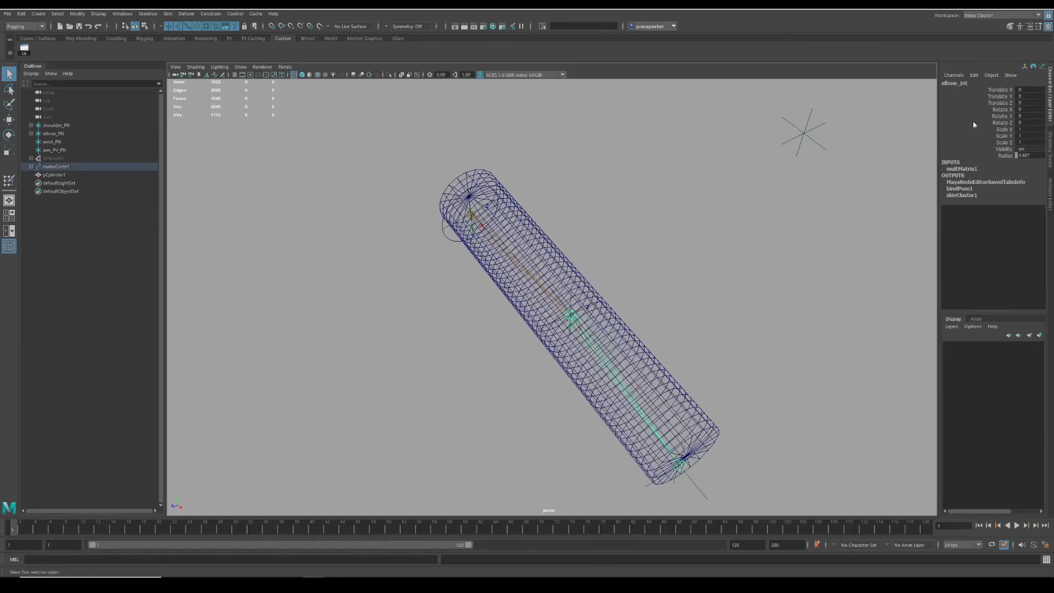
alt+drag(692, 266, 679, 291)
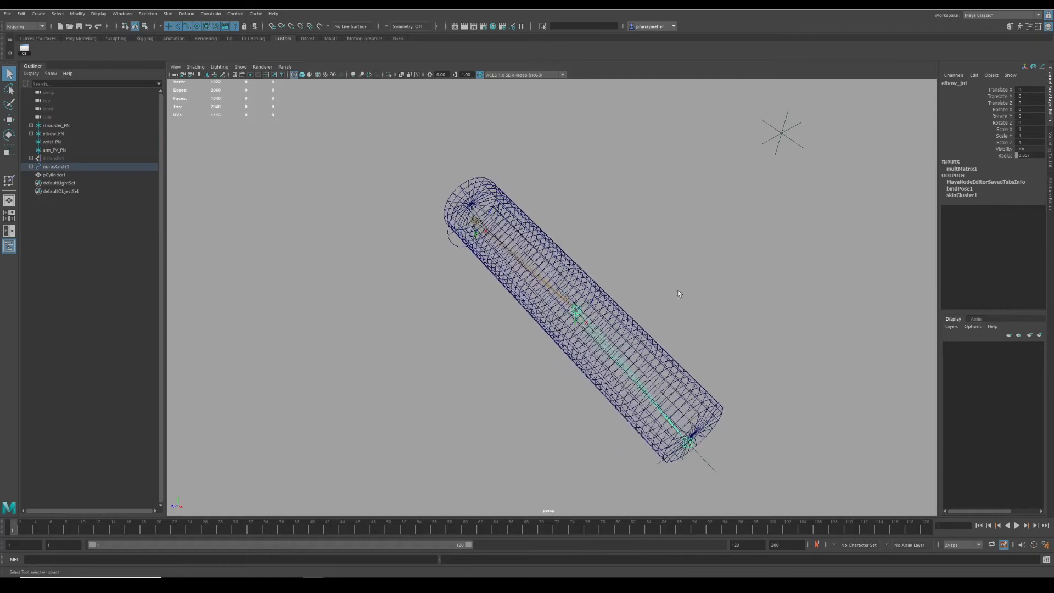
key(e)
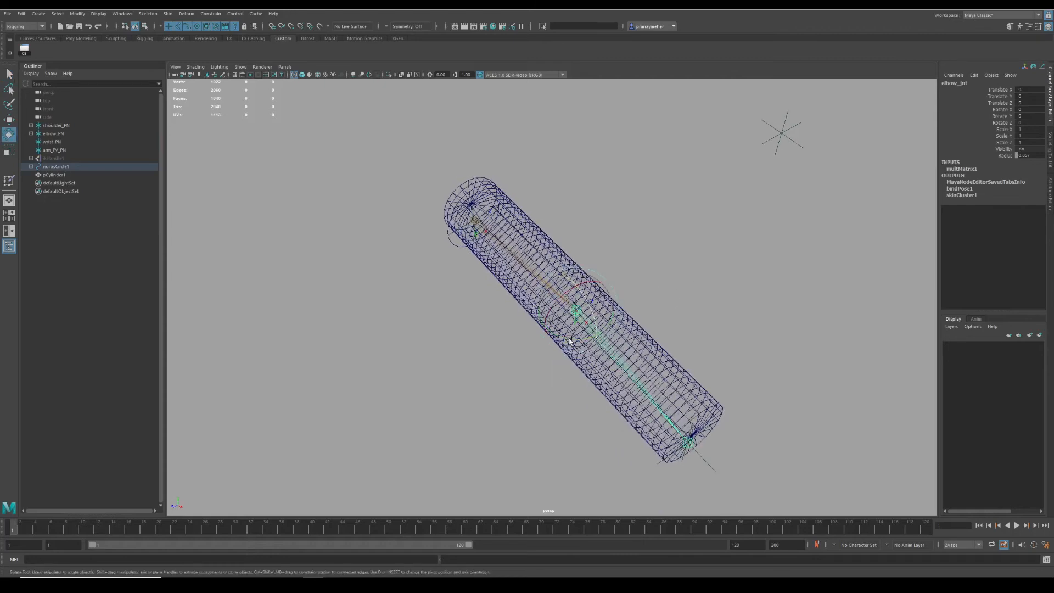
drag(569, 342, 566, 341)
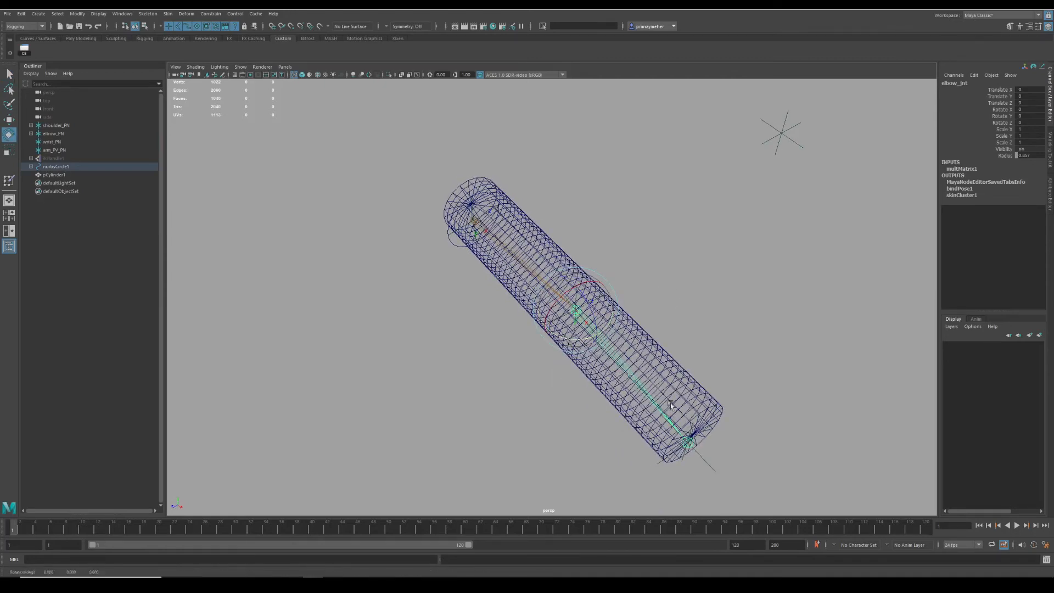
alt+drag(671, 404, 645, 369)
key(q)
Step: Try moving nurbsCircle1 a little along X, and undo the move
click(534, 269)
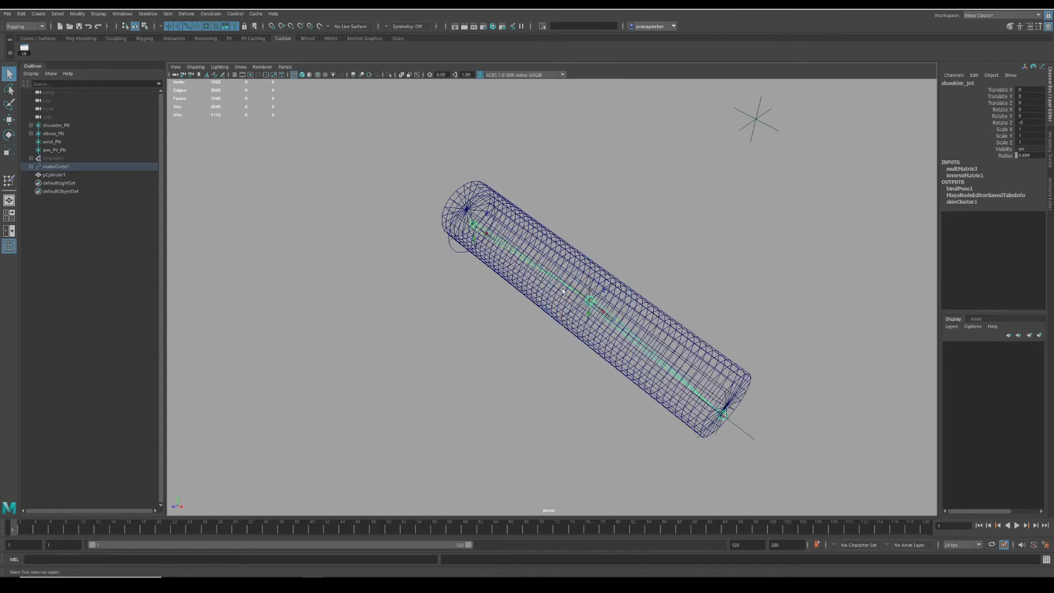
click(456, 248)
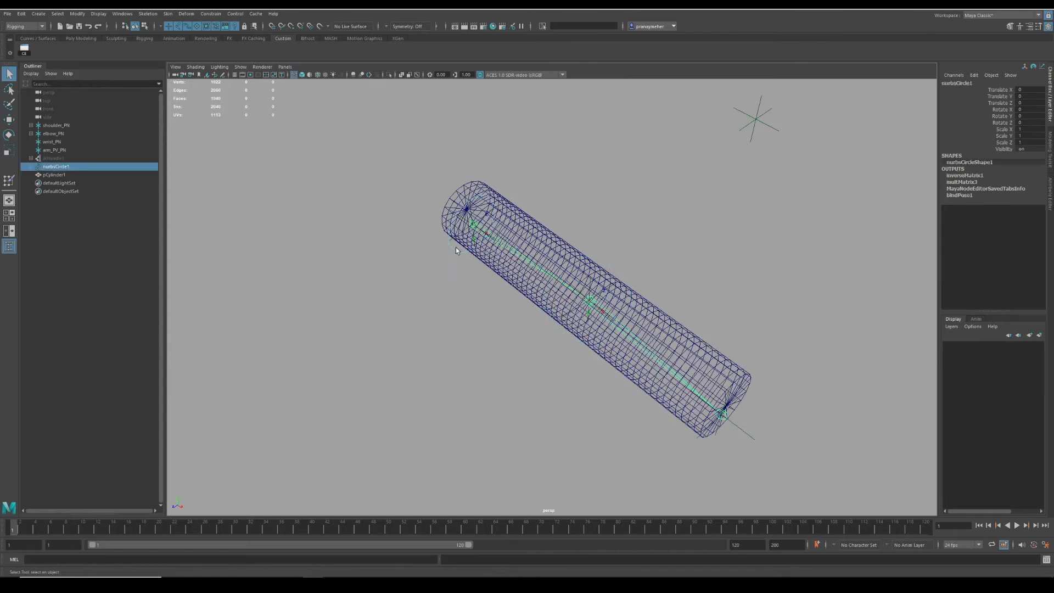
key(w)
mouse_move(497, 246)
mouse_down()
mouse_move(521, 266)
mouse_move(482, 244)
mouse_move(504, 254)
mouse_up()
key(ctrl+z)
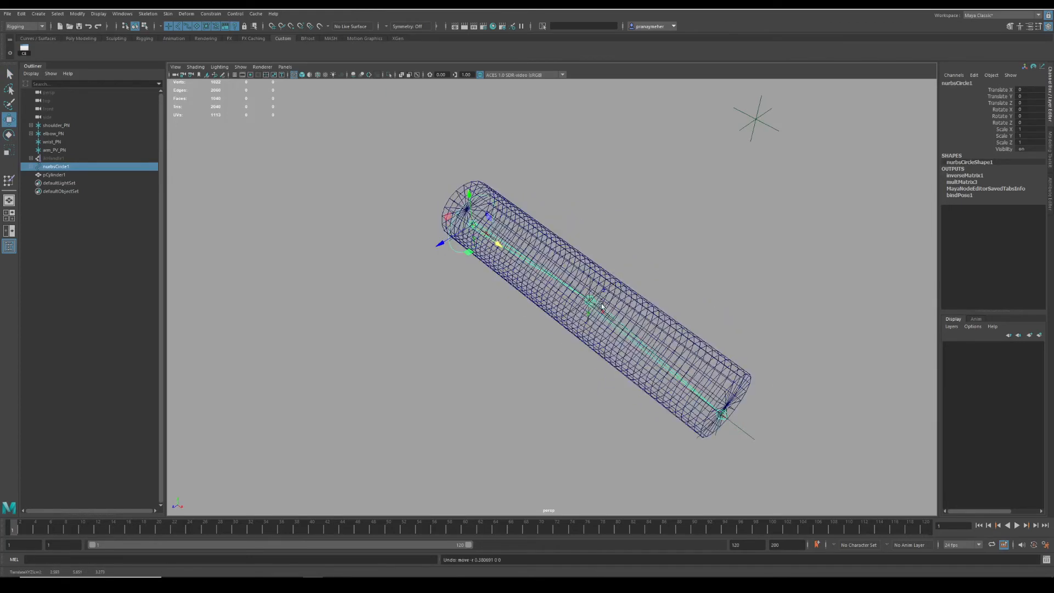
Step: Restore shaded display, select pCylinder1 and open the Node Editor
mouse_move(601, 303)
alt+mouse_down()
mouse_move(663, 311)
mouse_move(626, 270)
mouse_move(643, 269)
alt+mouse_up()
key(5)
key(q)
click(614, 281)
alt+right_drag(693, 294, 578, 247)
click(121, 13)
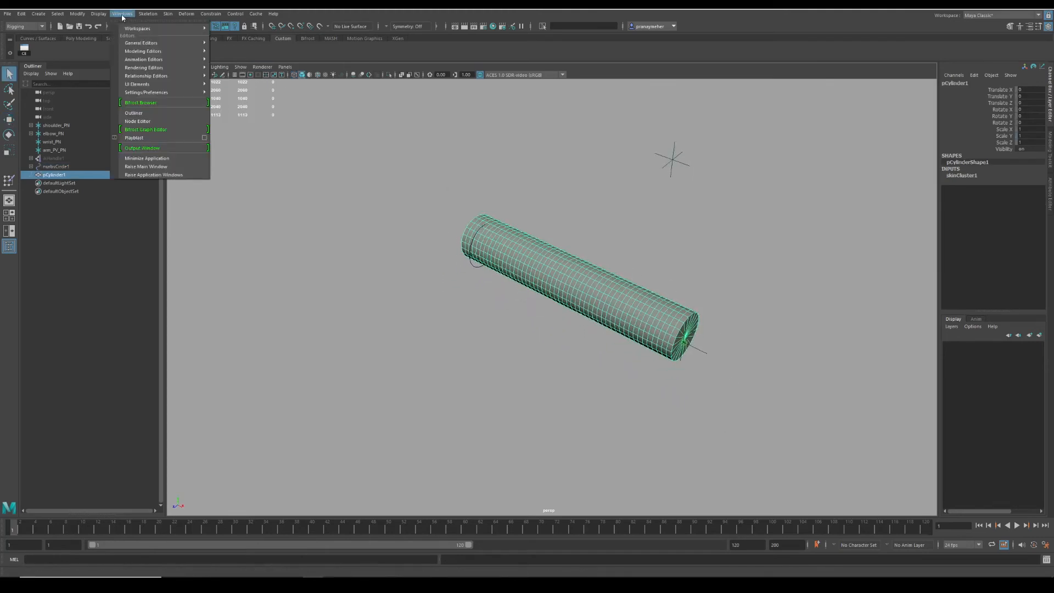
click(171, 122)
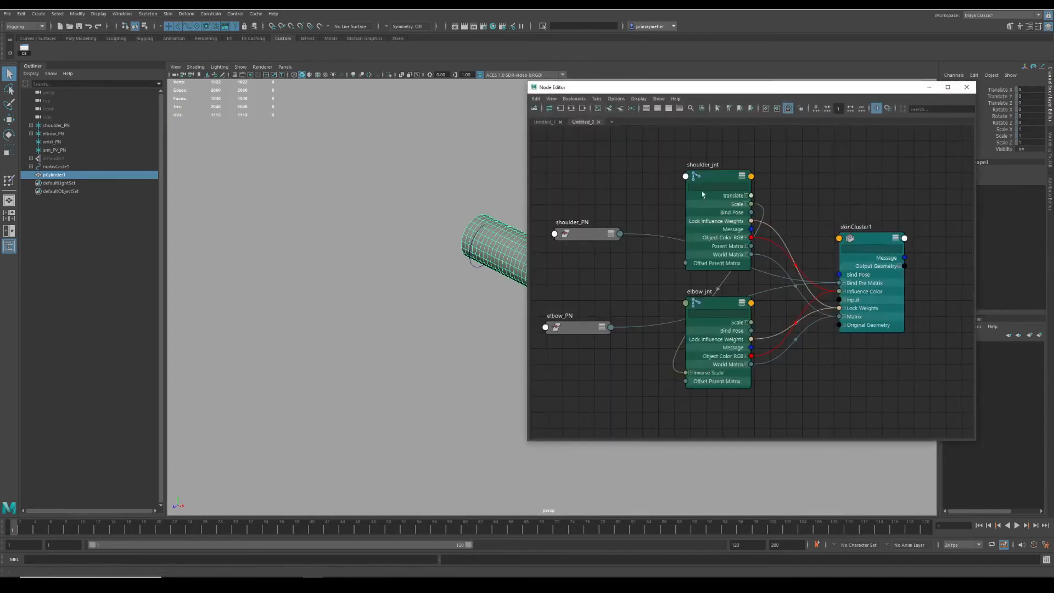
Step: Move the skinCluster1 node farther from the joint nodes and frame the cylinder beside the Node Editor
drag(880, 291, 922, 322)
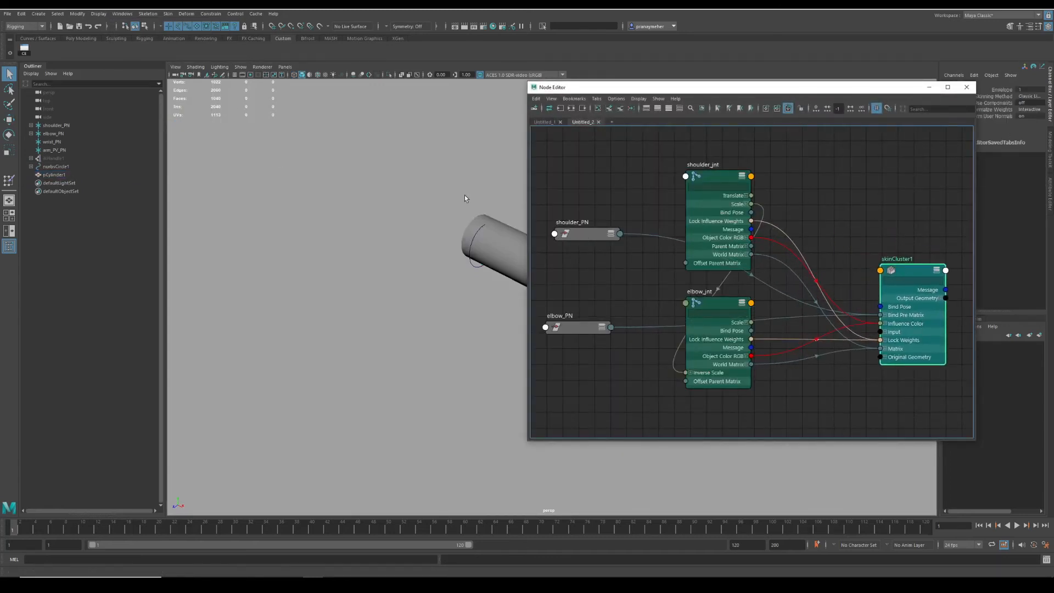
alt+middle_drag(464, 195, 364, 207)
alt+right_drag(390, 222, 363, 208)
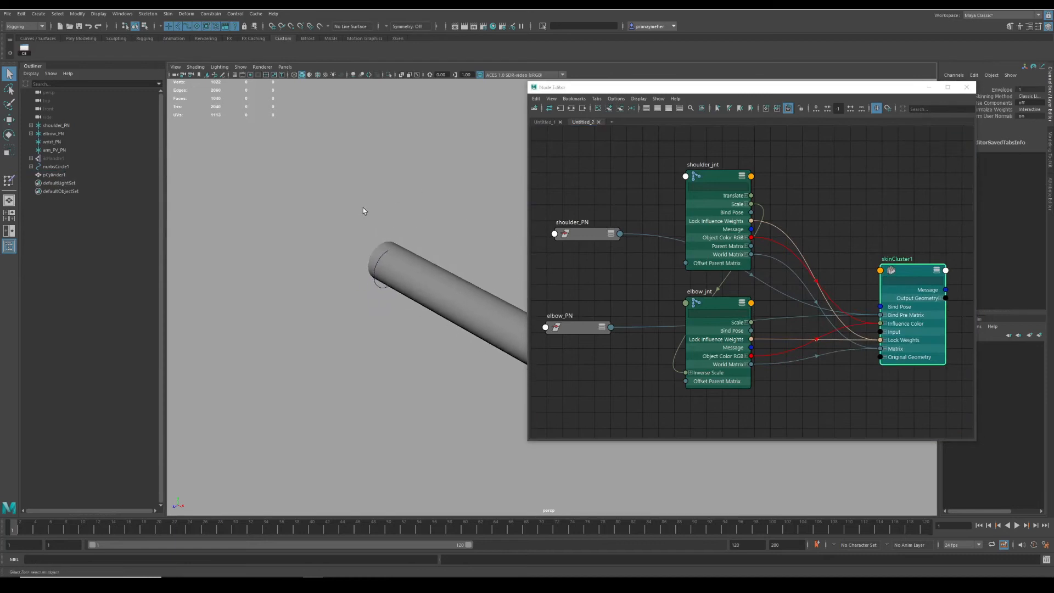
alt+right_drag(443, 236, 461, 230)
alt+middle_drag(461, 230, 414, 236)
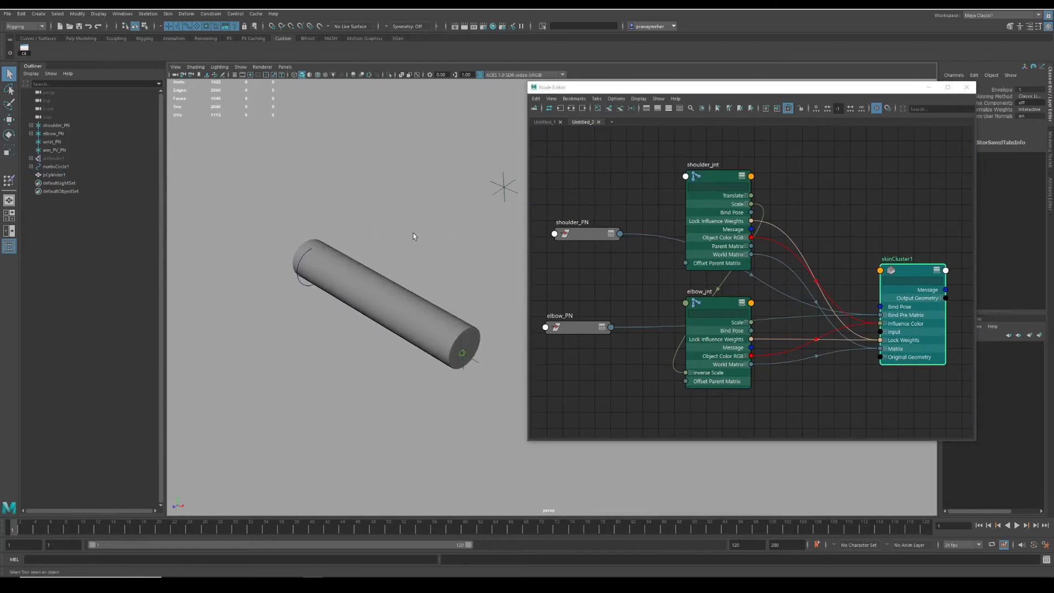
alt+drag(436, 256, 430, 252)
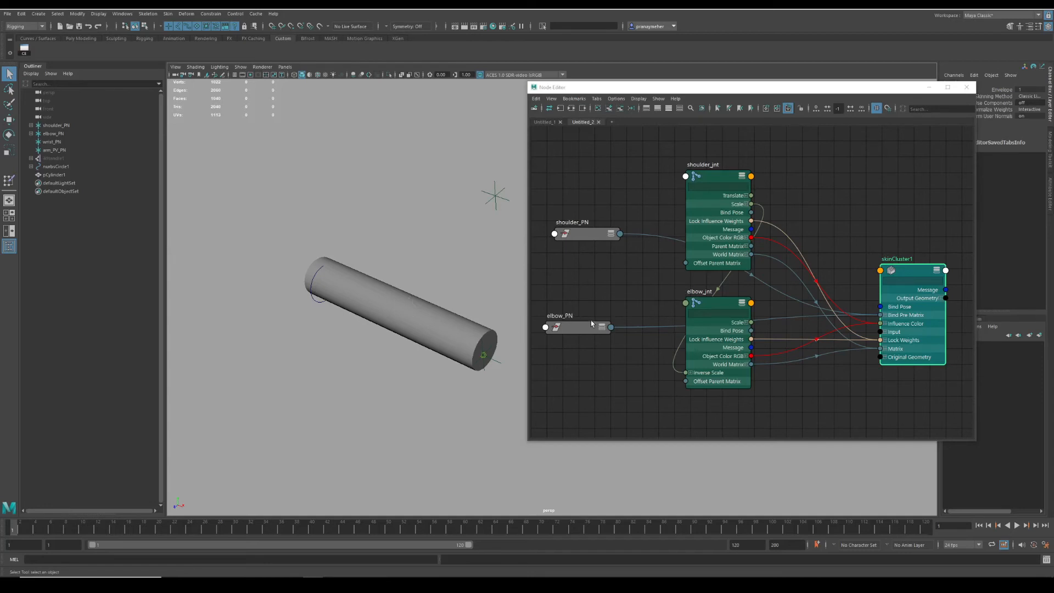
Step: Create a uniformFalloff node and place it in free space below the joint nodes
scroll(636, 364, down, 1)
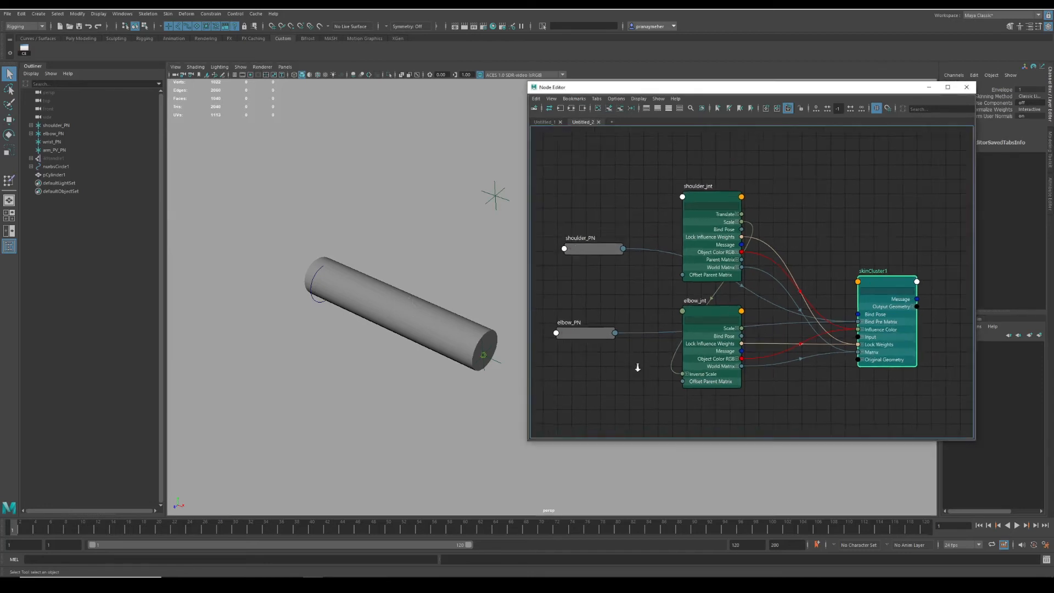
alt+middle_drag(645, 368, 642, 322)
scroll(643, 324, down, 1)
key(Tab)
text(unif)
click(668, 364)
drag(702, 87, 515, 108)
double_click(496, 378)
drag(491, 378, 468, 390)
Step: Create a blendFalloff node beside the uniform falloff and a primitiveFalloff node below it
key(Tab)
text(blend)
click(564, 402)
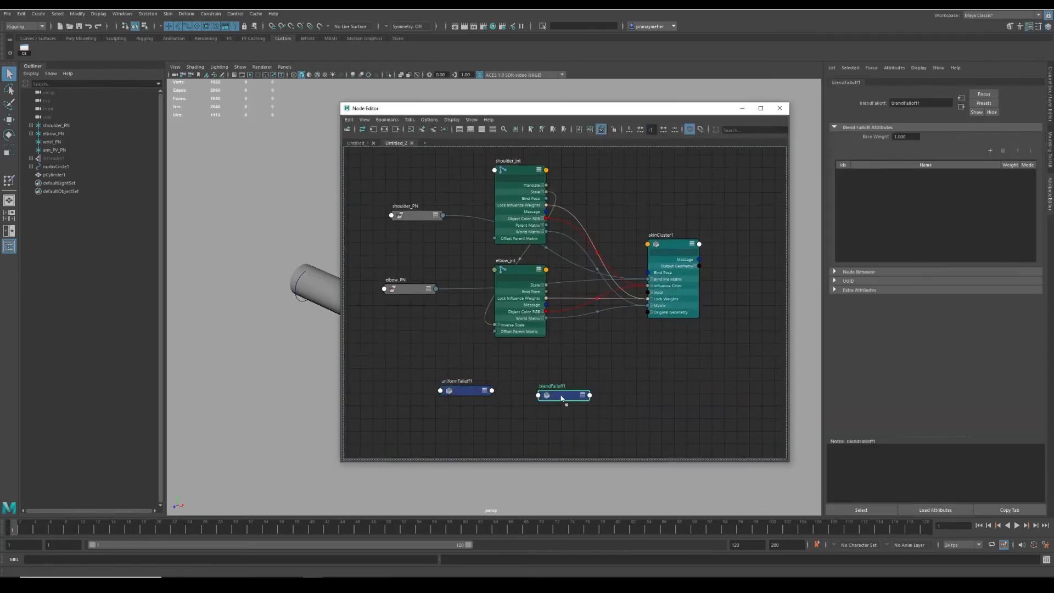
click(1012, 174)
key(Tab)
text(prim)
click(506, 428)
drag(505, 427, 466, 429)
Step: Connect the output weight functions of uniformFalloff1 and primitiveFalloff1 to blendFalloff1
click(486, 427)
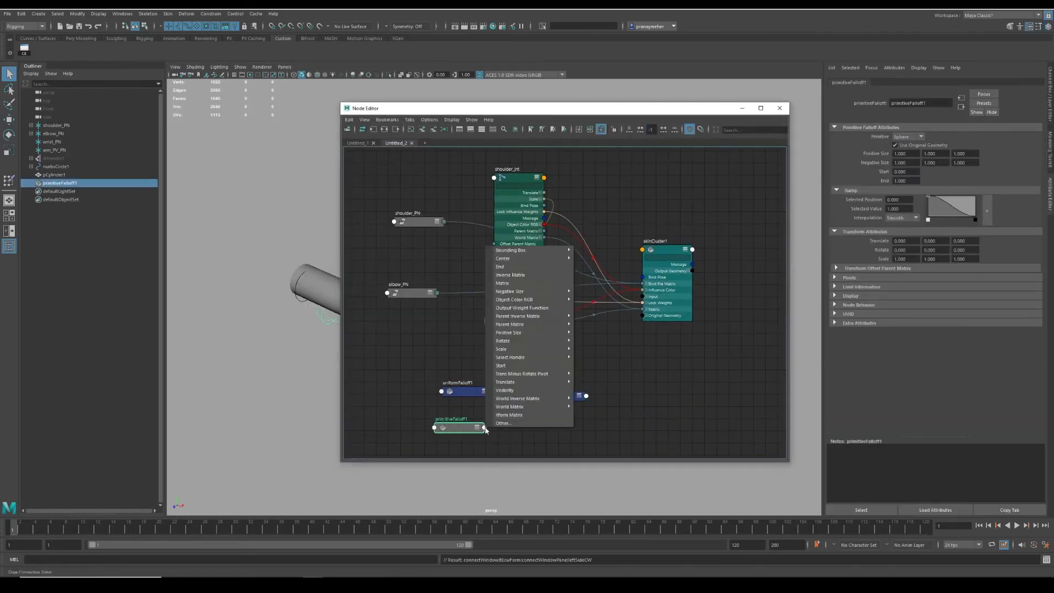
click(513, 352)
click(536, 396)
click(421, 309)
Step: Create a falloffEval node and place it beyond blendFalloff1
key(Tab)
text(fall)
click(671, 380)
click(555, 400)
click(657, 400)
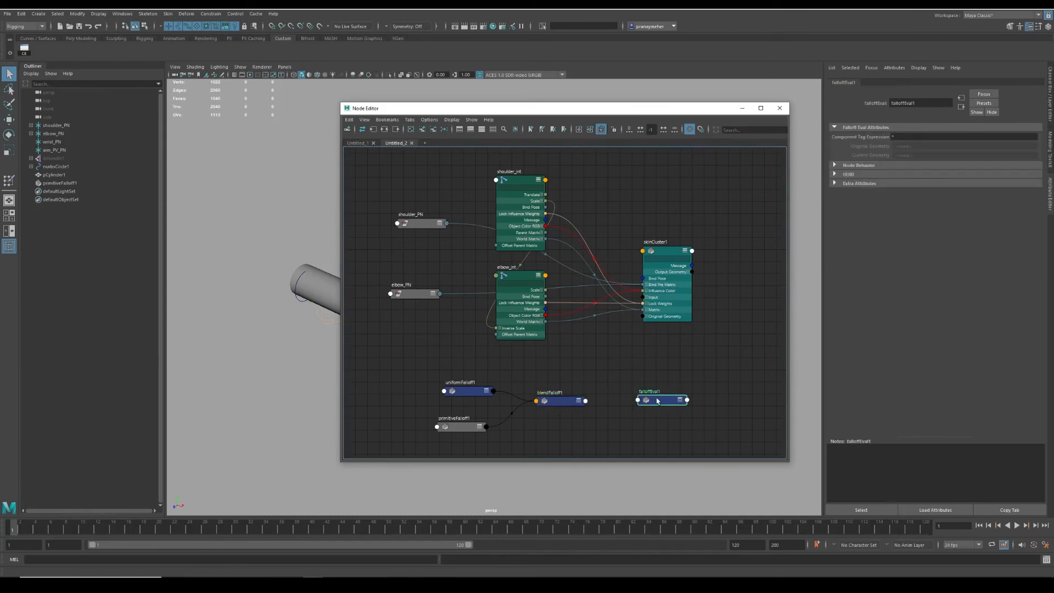
Step: Graph pCylinder1's connections in the Node Editor with its shape nodes displayed
click(315, 288)
click(451, 120)
click(466, 169)
click(422, 130)
scroll(637, 252, up, 2)
Step: Connect pCylinderShape1Orig's geometry to the current and original geometry inputs of falloffEval1
drag(605, 309, 432, 310)
shift+middle_drag(431, 310, 738, 328)
click(294, 371)
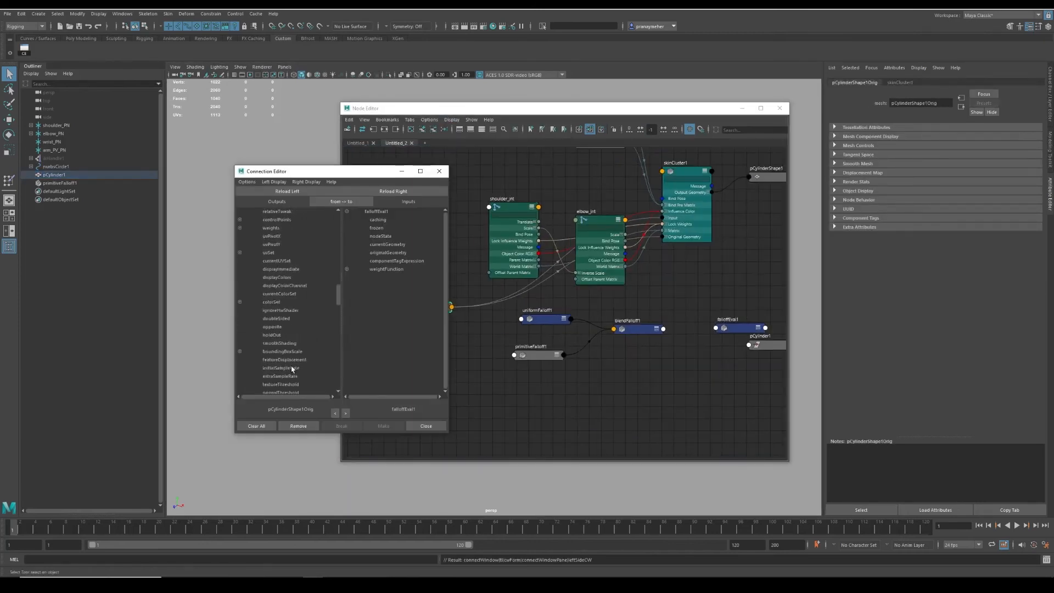
click(380, 244)
Step: Tidy the cylinder and falloffEval1 nodes, and connect blendFalloff1's output weight function to falloffEval1's weight function
drag(740, 328, 710, 308)
drag(769, 345, 454, 198)
click(433, 129)
scroll(636, 307, up, 1)
shift+middle_drag(585, 338, 666, 317)
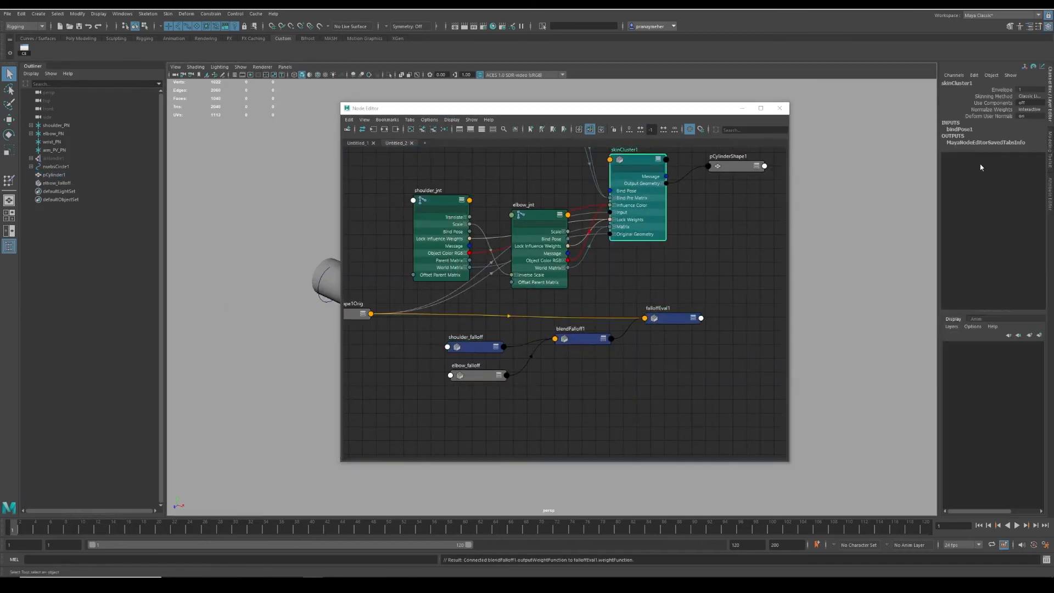
Step: Connect elbow_falloff's output weight function to falloffEval1's weight function array
key(2)
click(453, 423)
drag(481, 438, 634, 418)
Step: Connect falloffEval1's per-vertex weights to skinCluster1, and close the Node Editor
shift+middle_drag(661, 373, 631, 187)
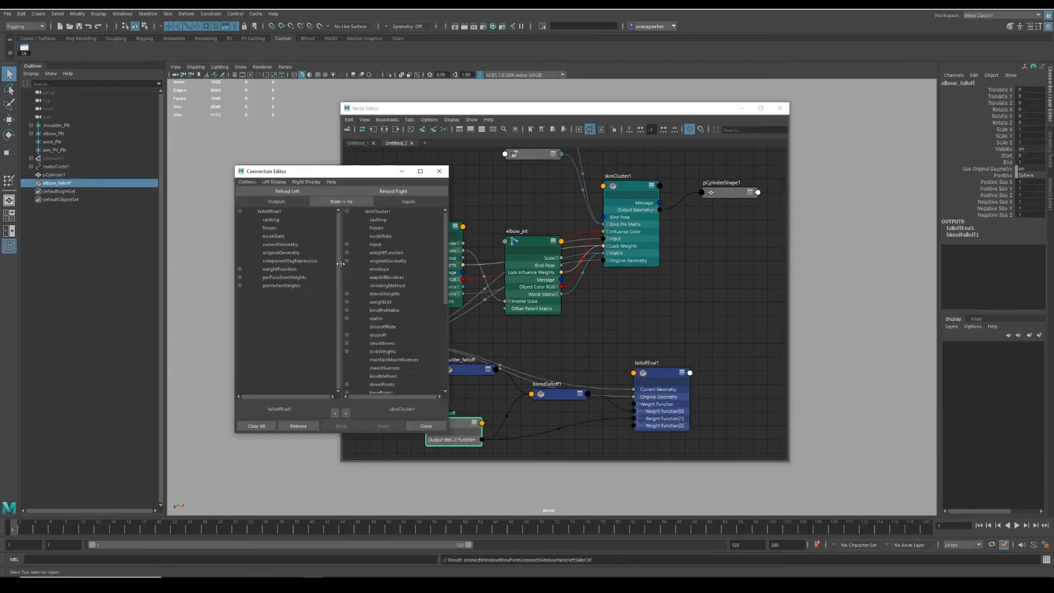
click(279, 285)
click(379, 286)
drag(631, 200, 768, 233)
scroll(723, 402, up, 3)
click(592, 373)
click(779, 108)
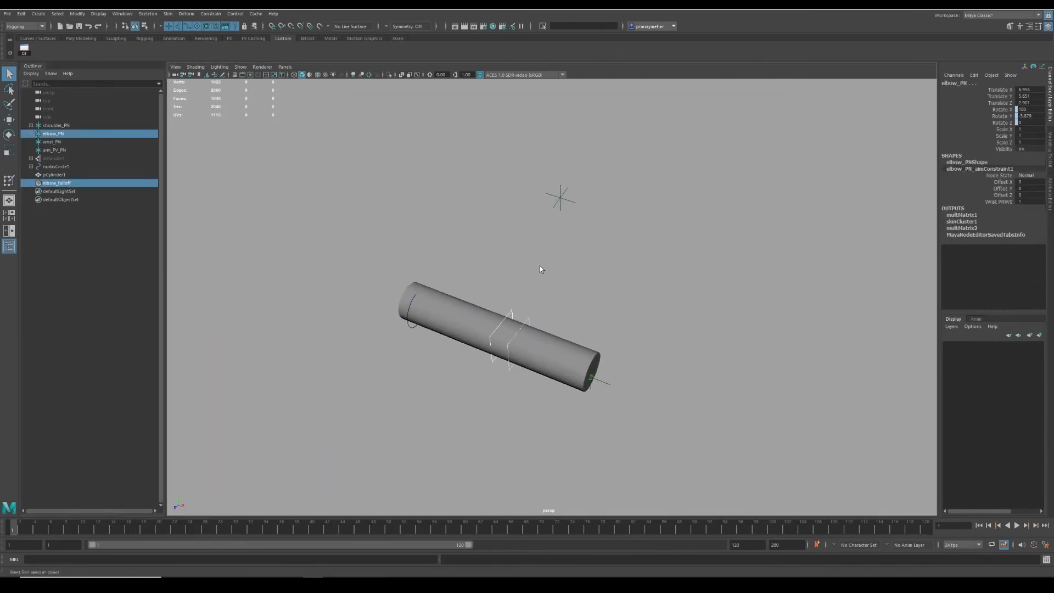
Step: Check the elbow falloff plane against the joints in wireframe display, and clear the selection
key(4)
scroll(549, 275, up, 3)
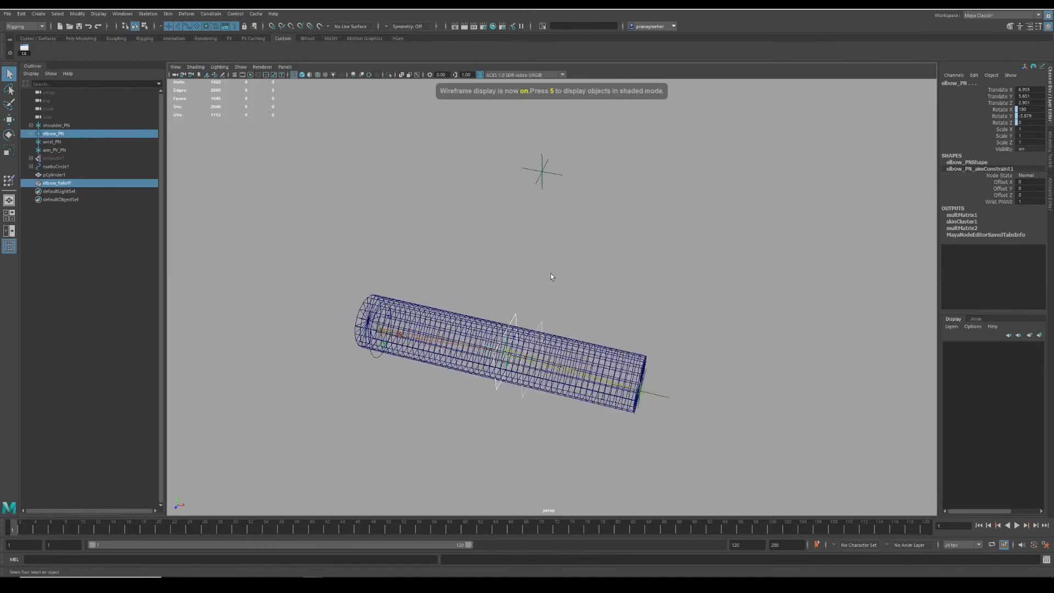
click(558, 296)
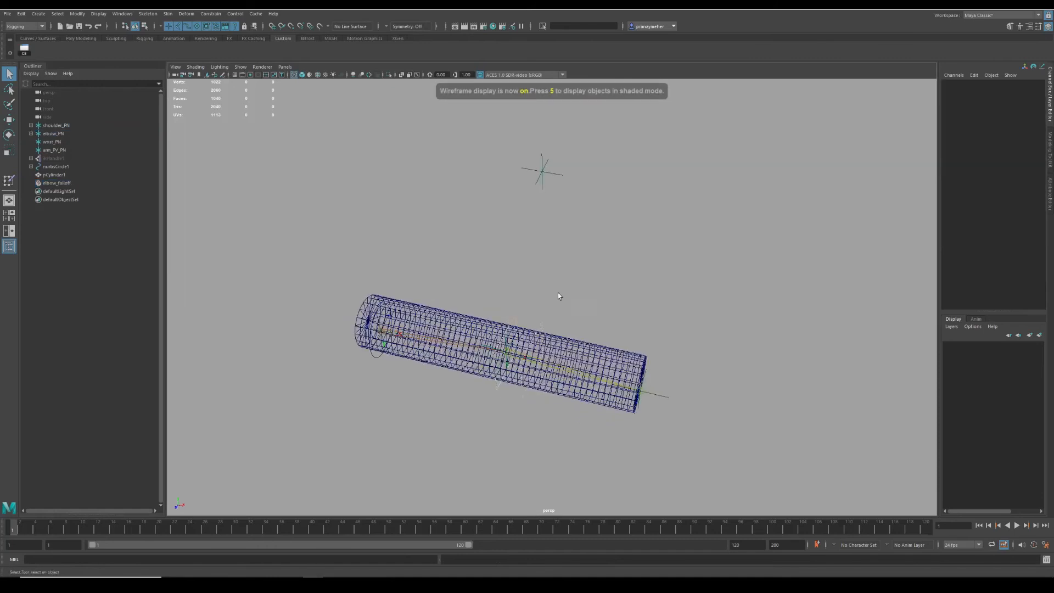
Step: Select pCylinder1 in shaded display and inspect elbow_jnt's weights with the Paint Skin Weights tool and its settings
click(446, 310)
key(5)
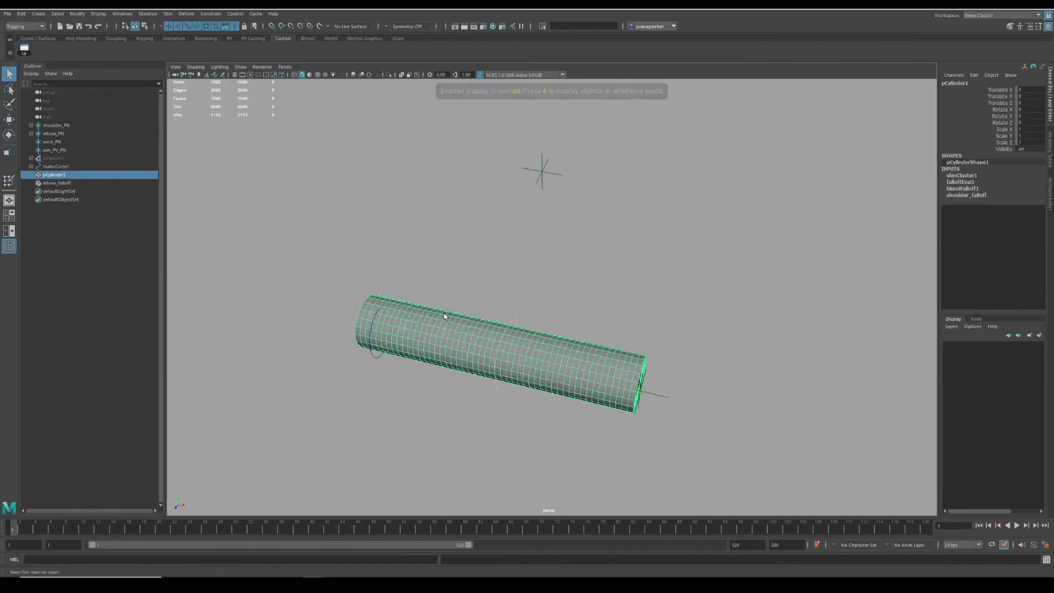
double_click(8, 180)
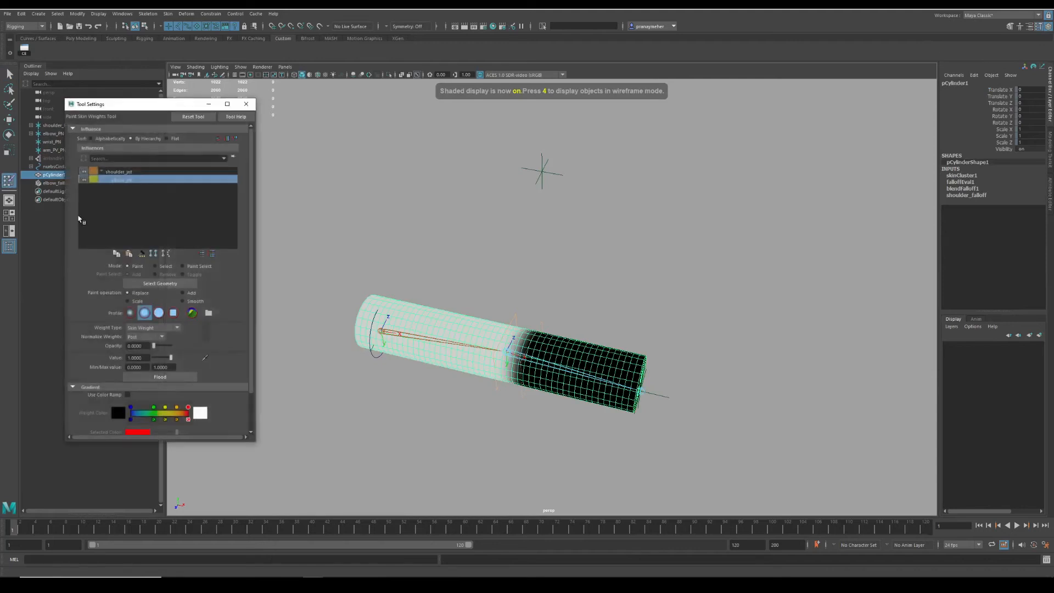
mouse_move(507, 277)
alt+mouse_down()
mouse_move(534, 278)
mouse_move(551, 237)
alt+mouse_up()
scroll(551, 237, up, 4)
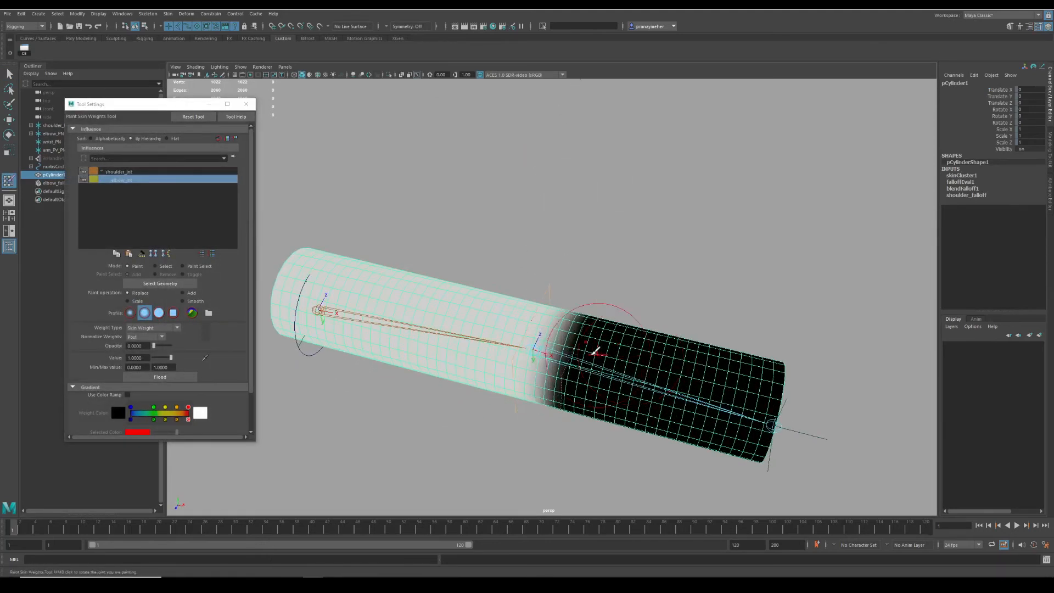
Step: Leave weight painting, select elbow_falloff and rotate it nearly half a turn around its Y axis
key(q)
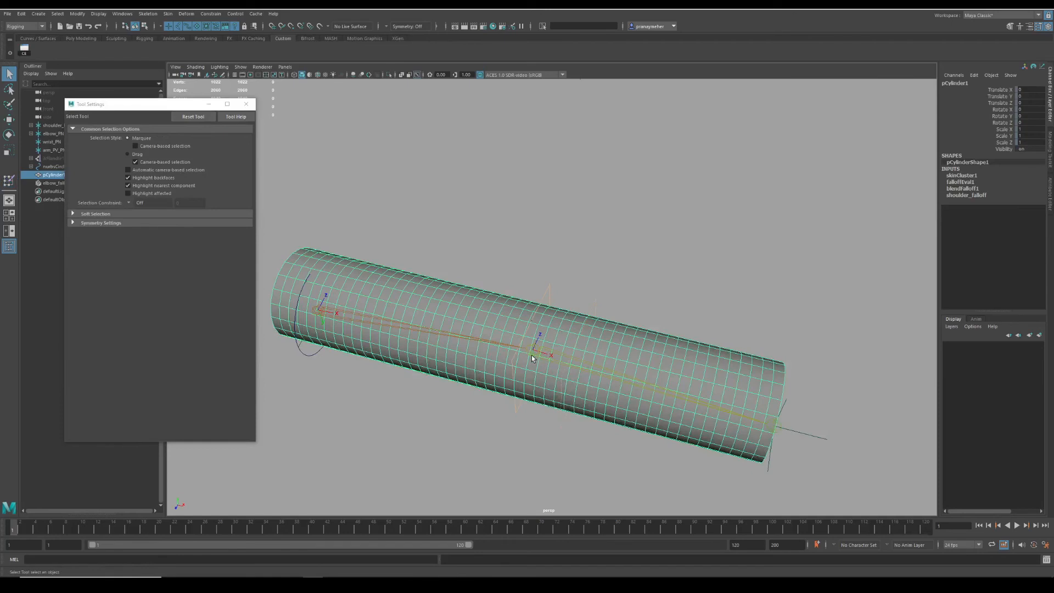
alt+drag(571, 332, 567, 291)
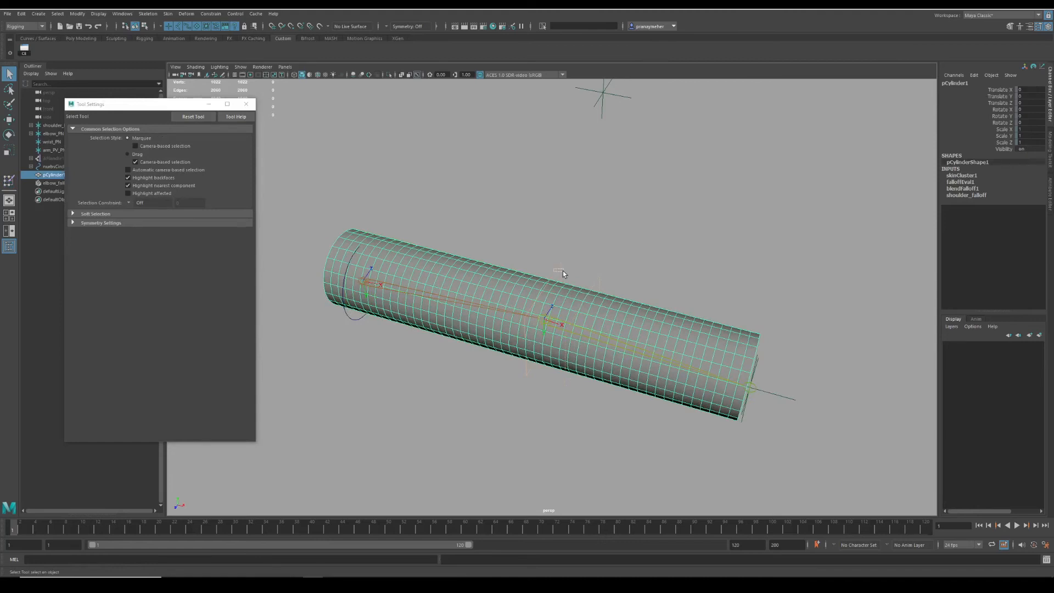
click(561, 271)
alt+drag(648, 275, 715, 202)
alt+drag(729, 240, 491, 313)
click(492, 312)
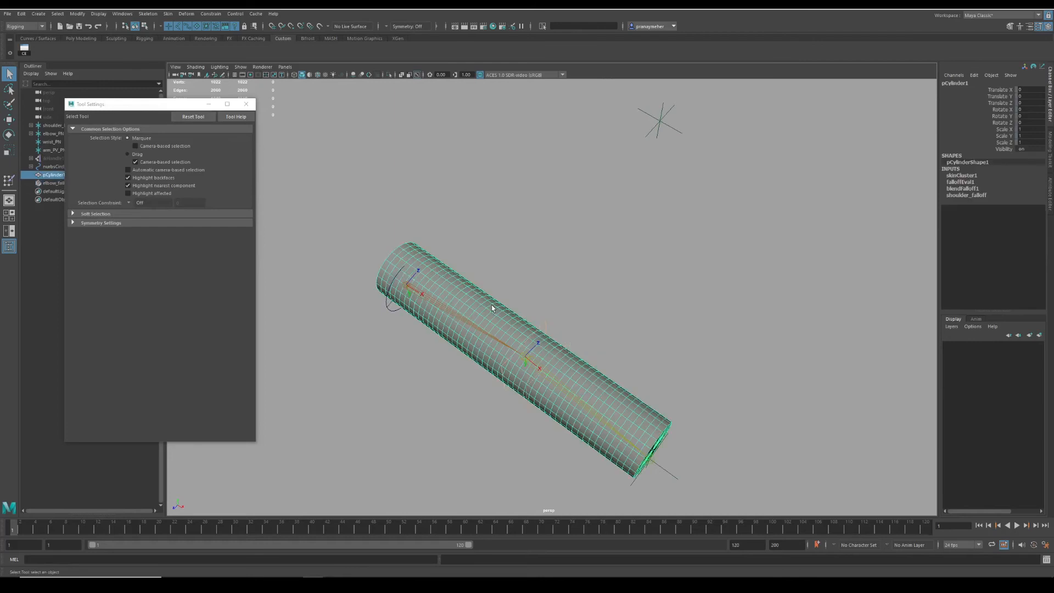
click(546, 325)
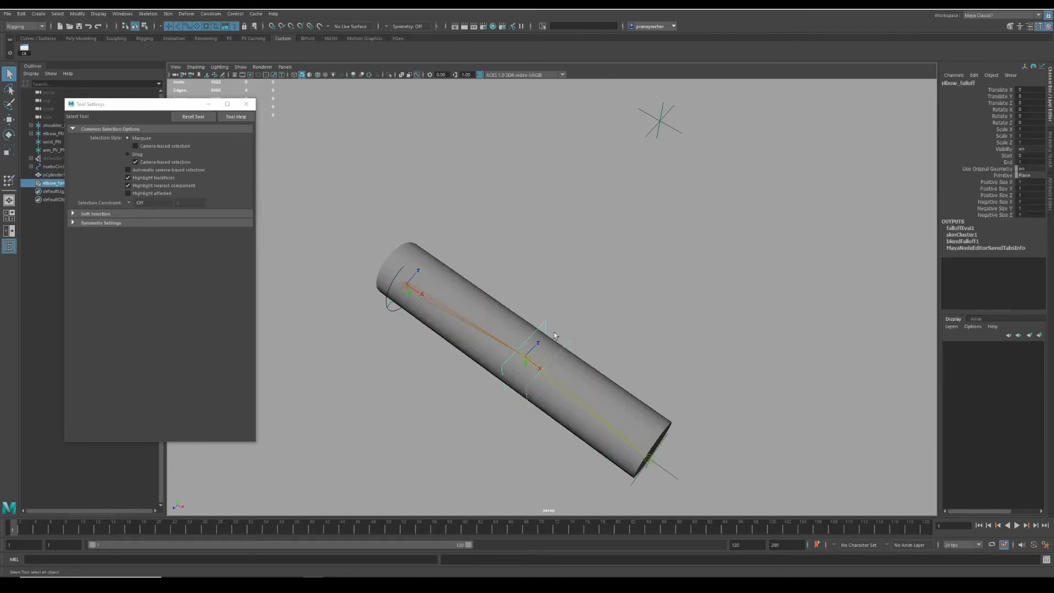
key(e)
drag(526, 390, 510, 301)
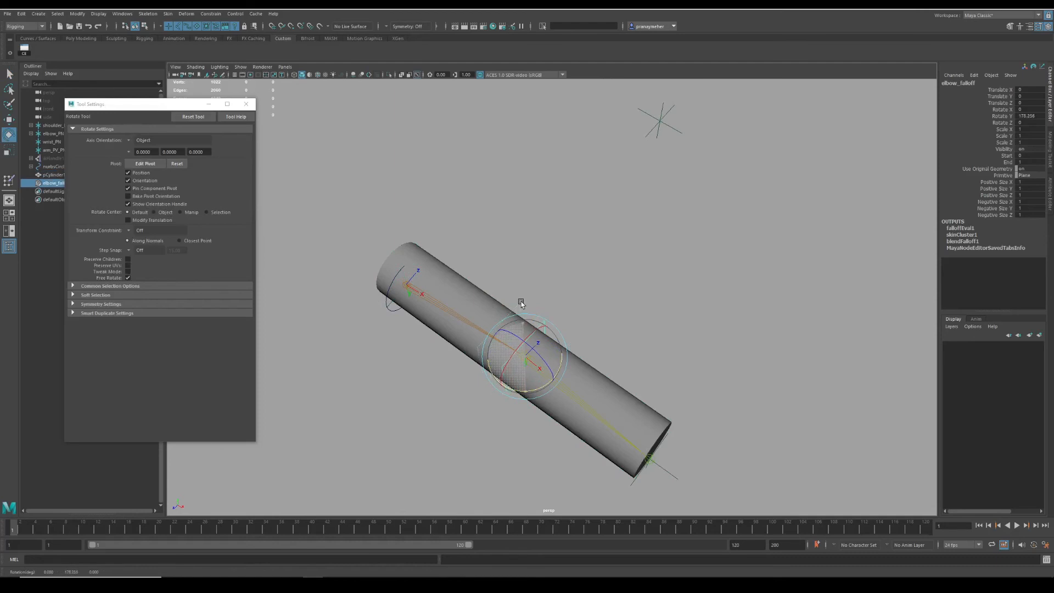
Step: Select pCylinder1 with the Paint Skin Weights tool and compare the weight distribution of elbow_jnt and shoulder_jnt
click(488, 298)
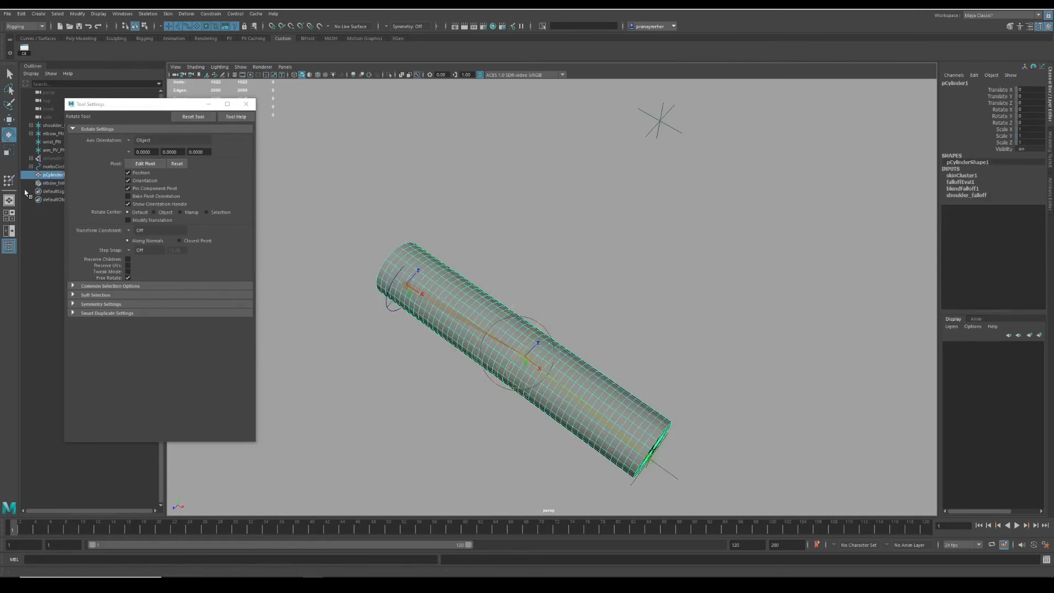
click(8, 181)
alt+drag(589, 356, 573, 344)
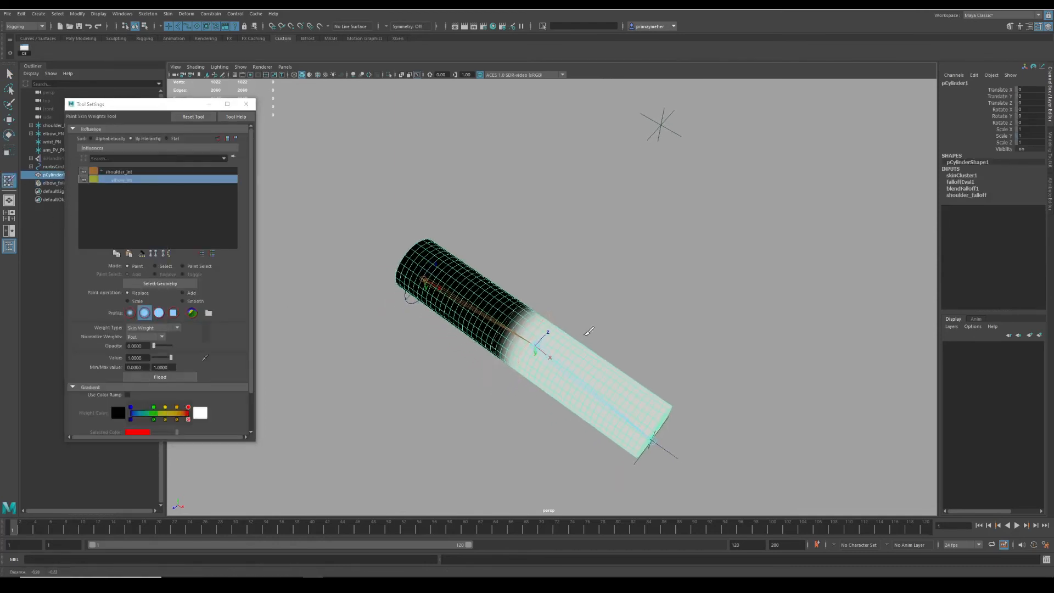
click(115, 173)
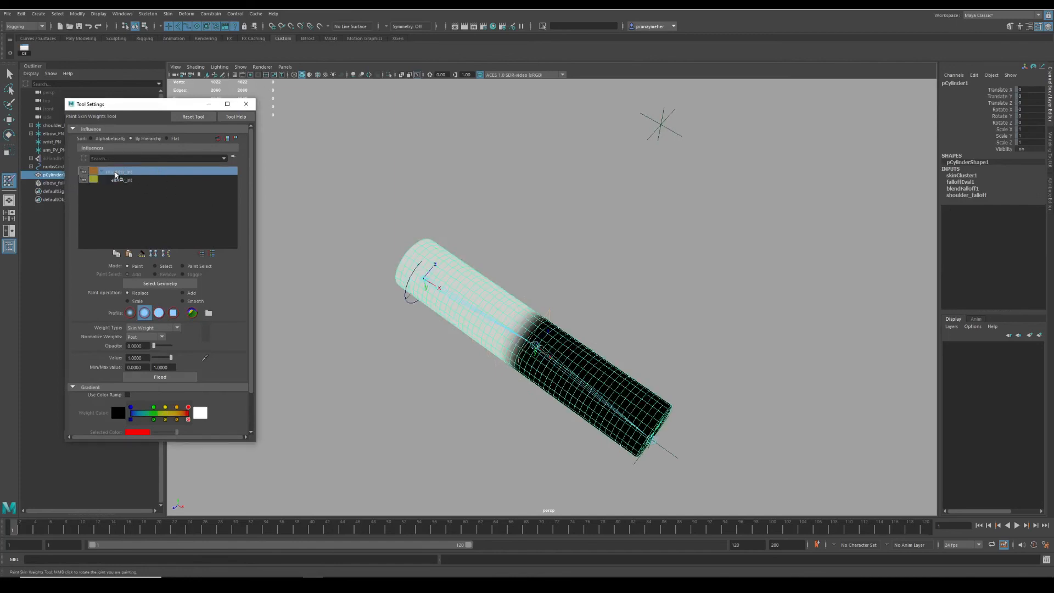
Step: Leave weight painting, select elbow_falloff and move it about 2.94 units along X toward the wrist
key(q)
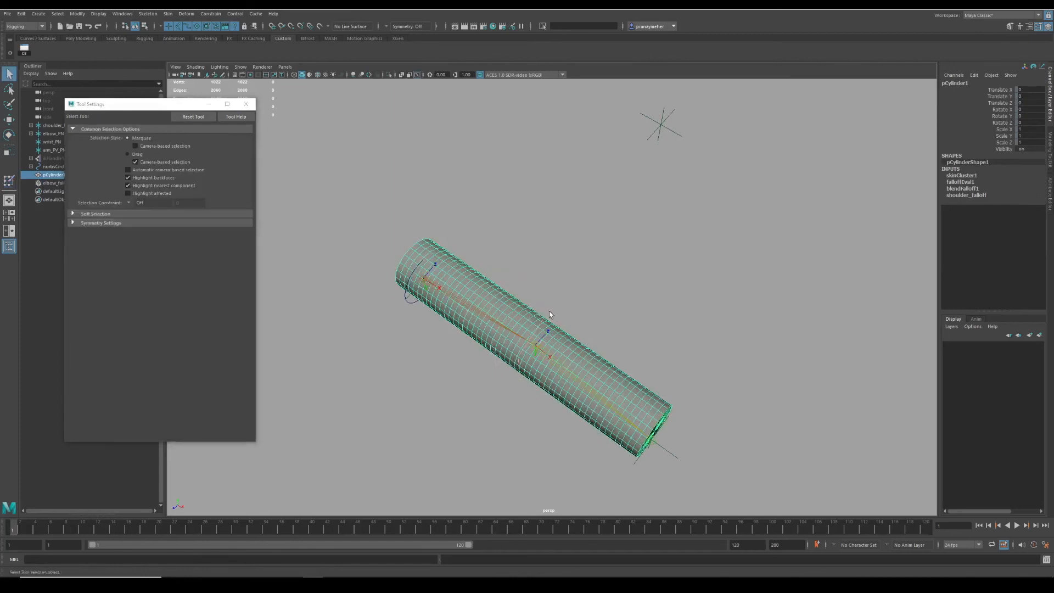
click(549, 311)
key(w)
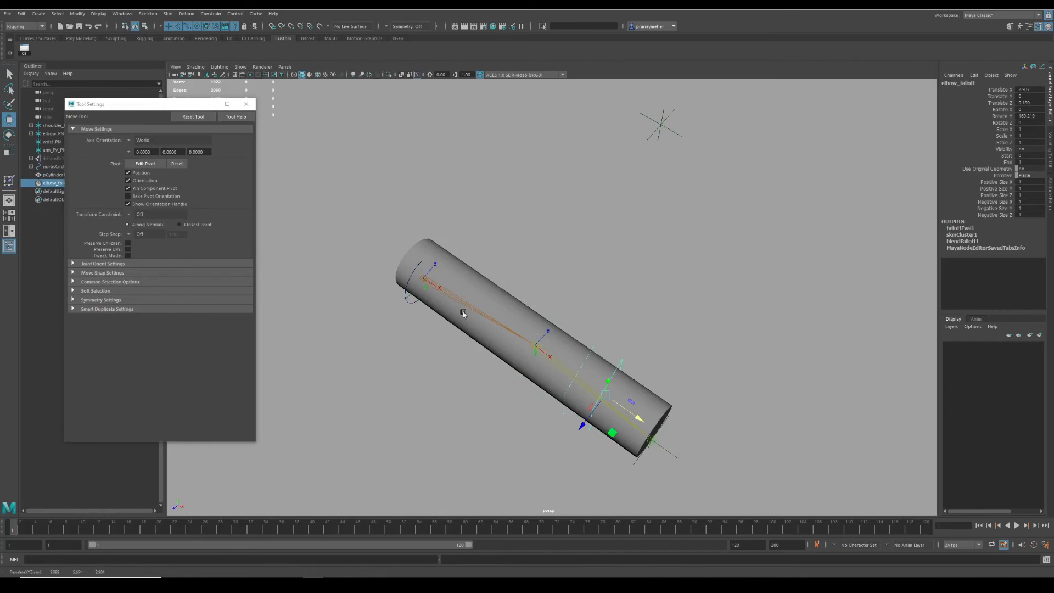
Step: Select pCylinder1 with the Paint Skin Weights tool and compare the weights of shoulder_jnt and elbow_jnt for the moved falloff
click(463, 311)
click(9, 180)
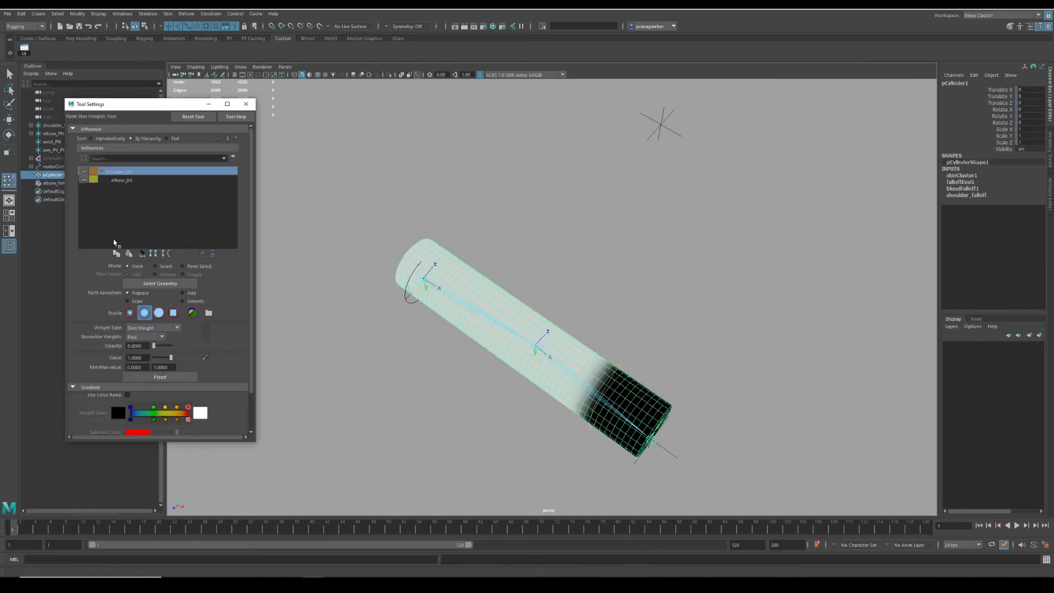
click(122, 180)
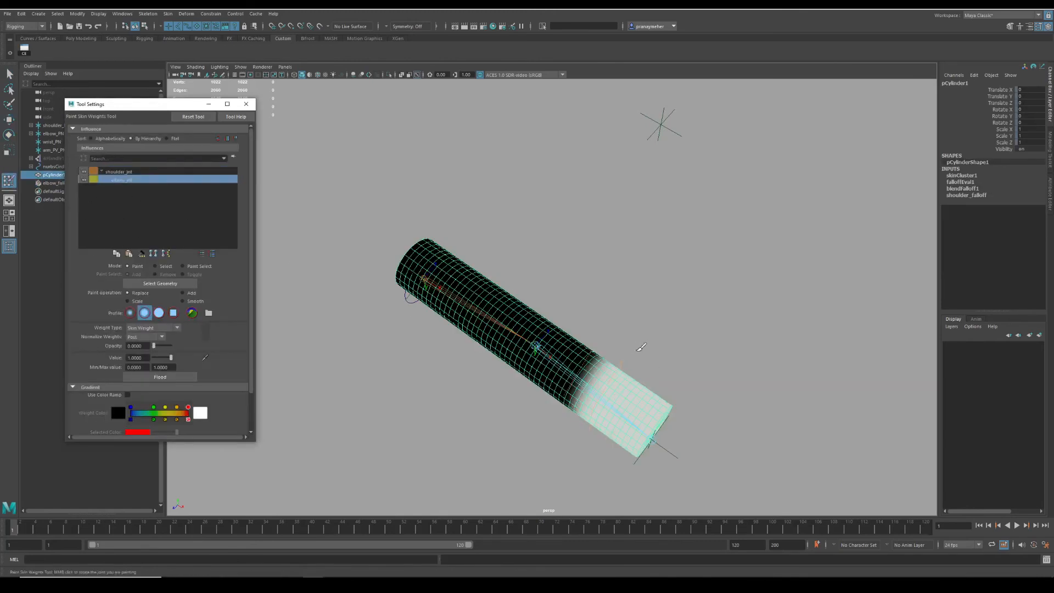
Step: Undo the last move of elbow_falloff
key(ctrl+z)
key(ctrl+z)
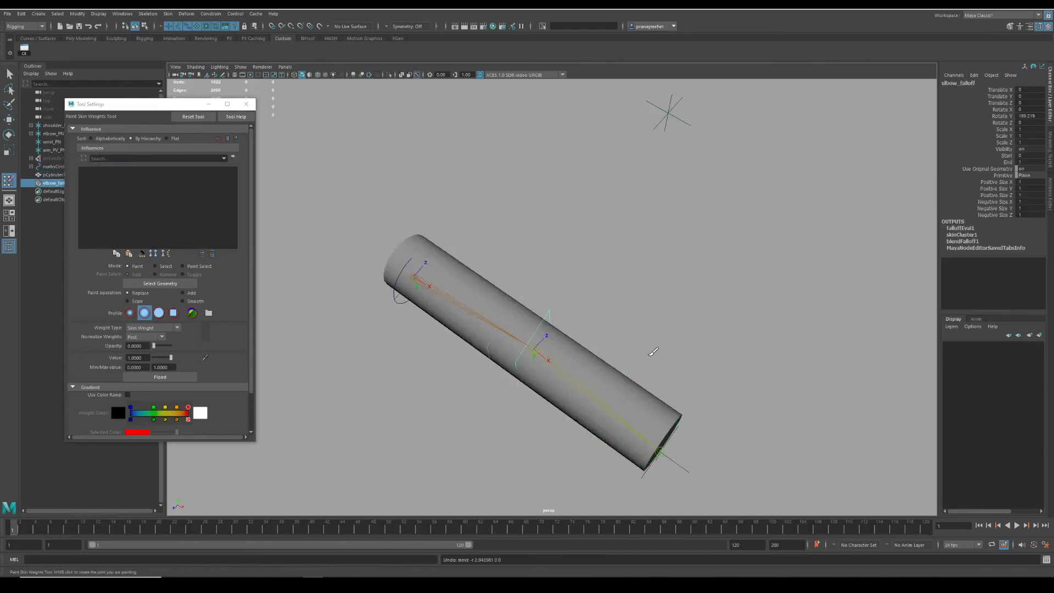
scroll(645, 352, down, 2)
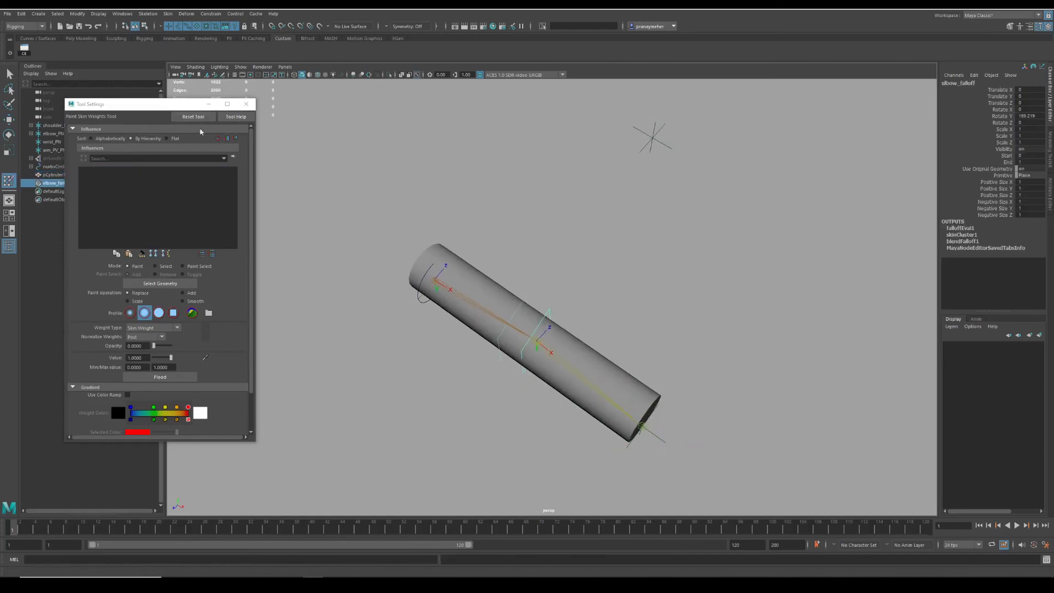
Step: Close the tool settings, then leave weight painting with nothing selected
click(244, 104)
alt+drag(647, 286, 641, 433)
key(q)
click(635, 299)
scroll(623, 357, up, 2)
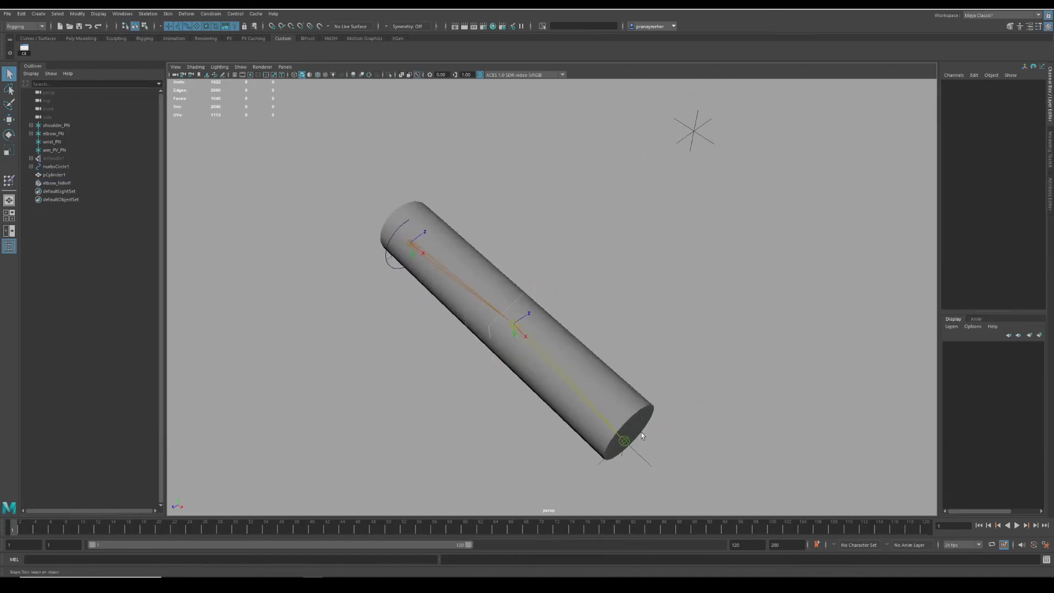
Step: Select ikHandle1 and move it in the XZ plane to about X -2.9, Z 5.8, bending the arm at the elbow
click(54, 160)
scroll(550, 324, down, 3)
key(w)
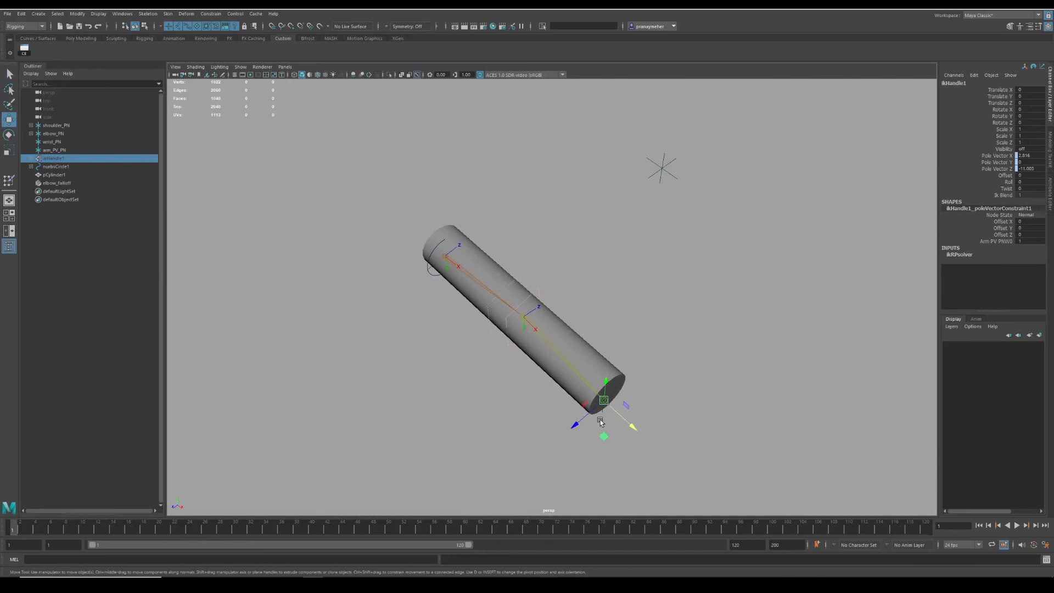
middle_drag(604, 438, 437, 461)
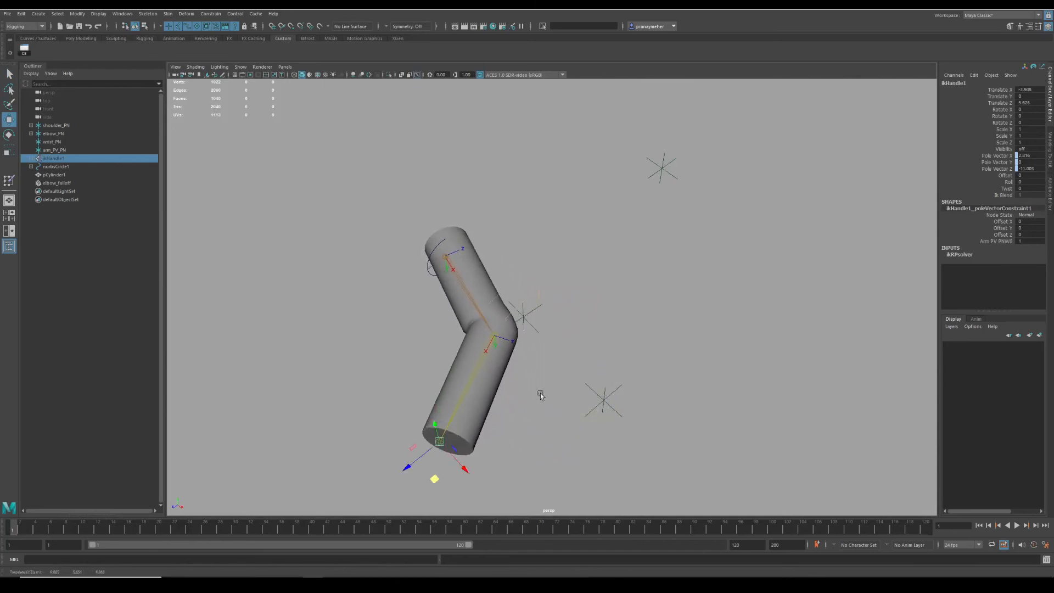
alt+drag(538, 393, 503, 377)
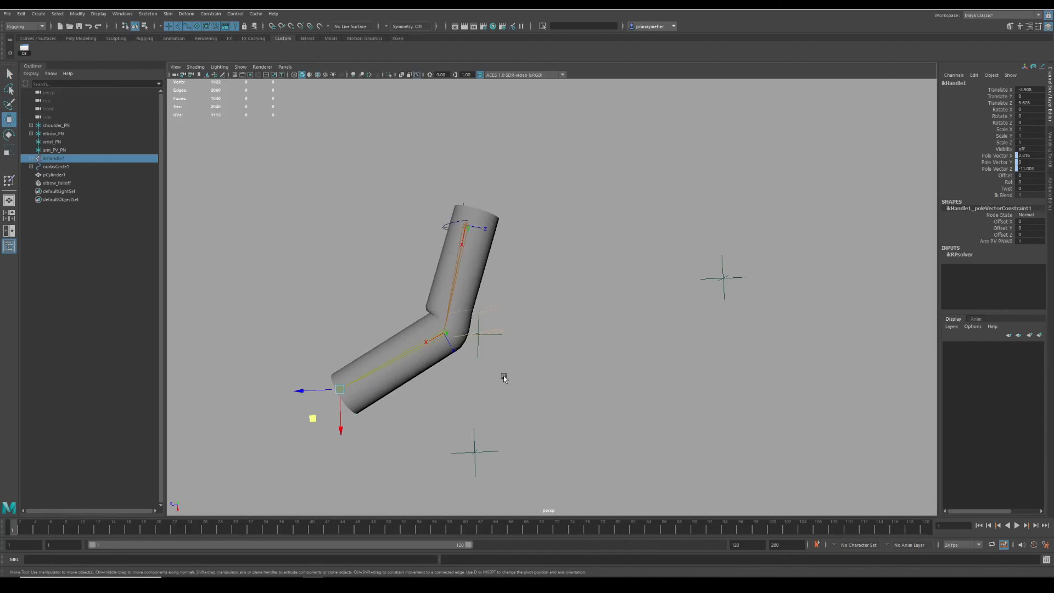
Step: Slide elbow_PN along X toward the wrist, then rotate elbow_falloff slightly around Y and shift it to about X 0.24 to refine the bend
click(480, 351)
drag(480, 374, 478, 409)
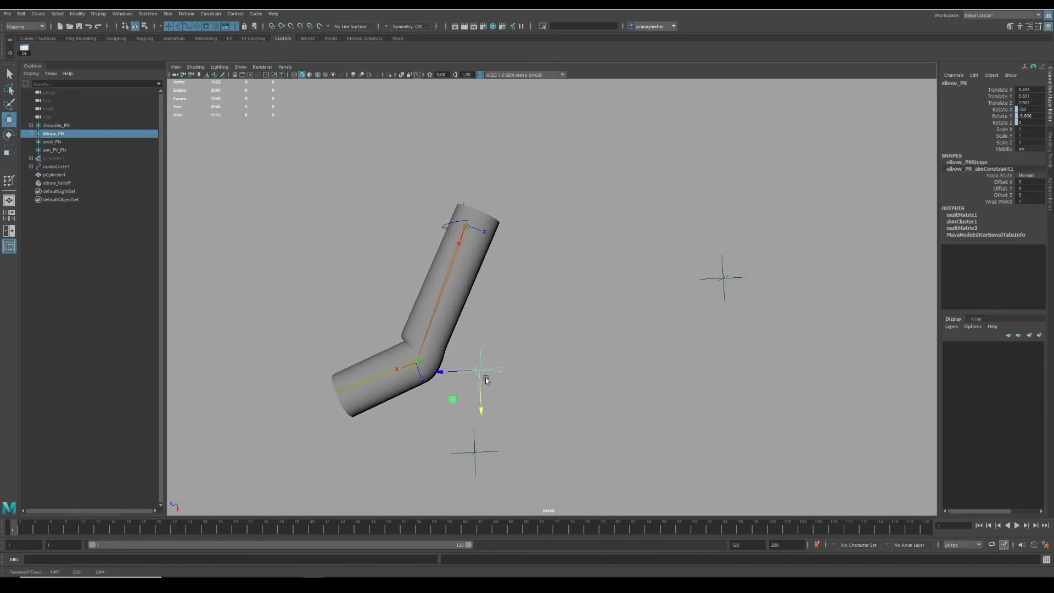
click(492, 353)
key(e)
drag(513, 351, 506, 353)
key(w)
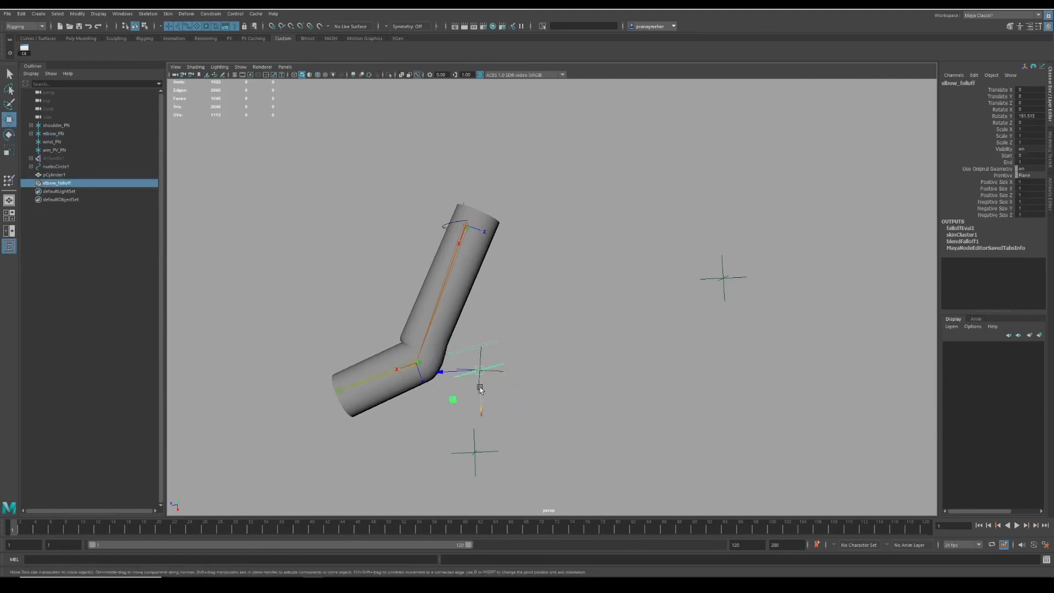
drag(480, 406, 482, 416)
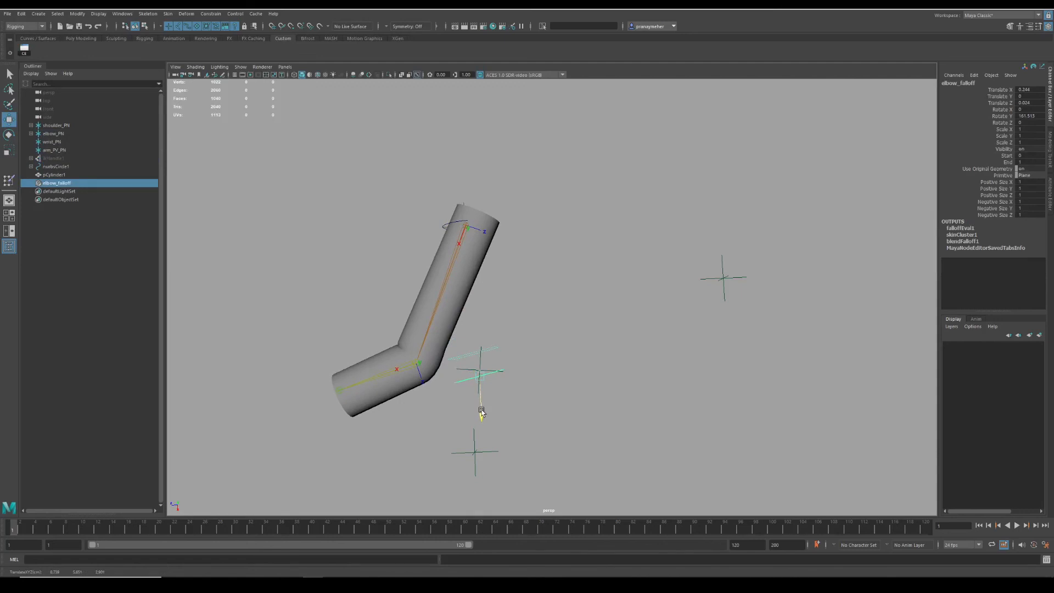
Step: Move elbow_PN back along X toward the shoulder to about 7.0 and show the wireframe over the shaded cylinder
key(q)
click(469, 375)
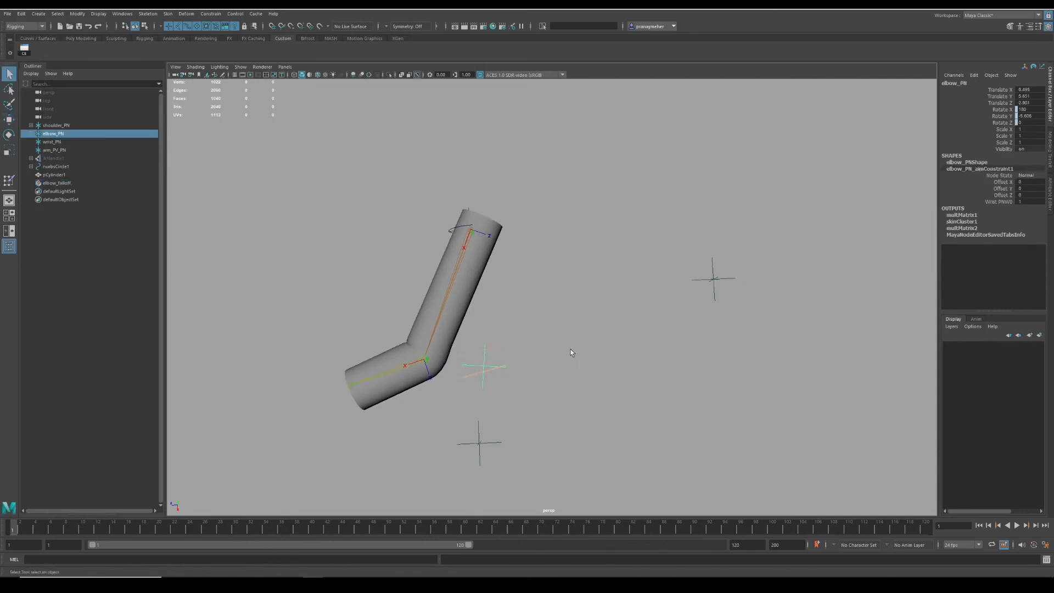
key(w)
drag(487, 405, 483, 334)
click(317, 75)
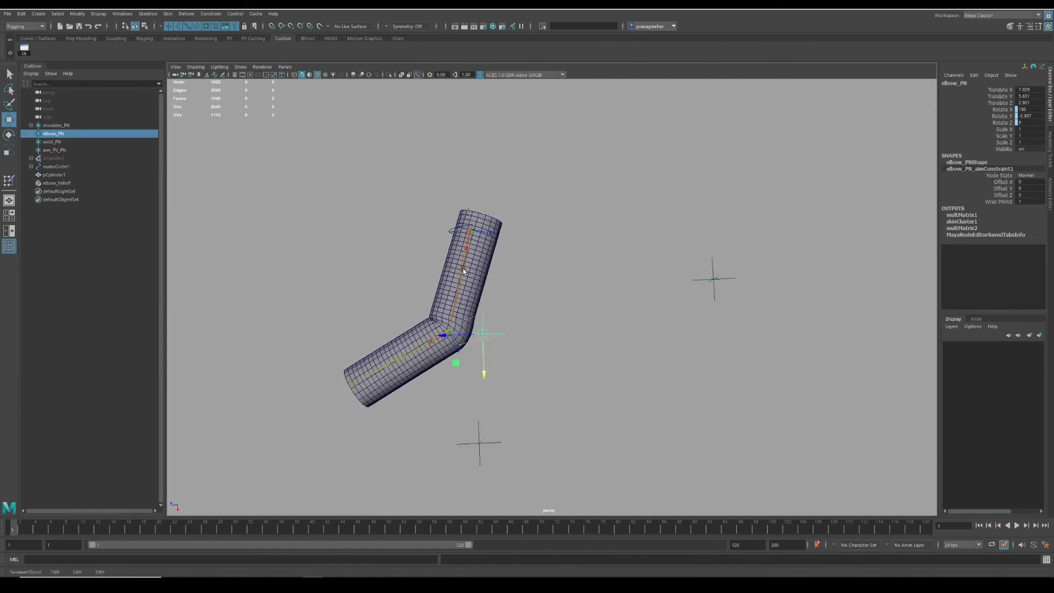
Step: Move nurbsCircle1 with the arm away from the locators, and move elbow_PN toward the wrist in the XZ plane
click(452, 230)
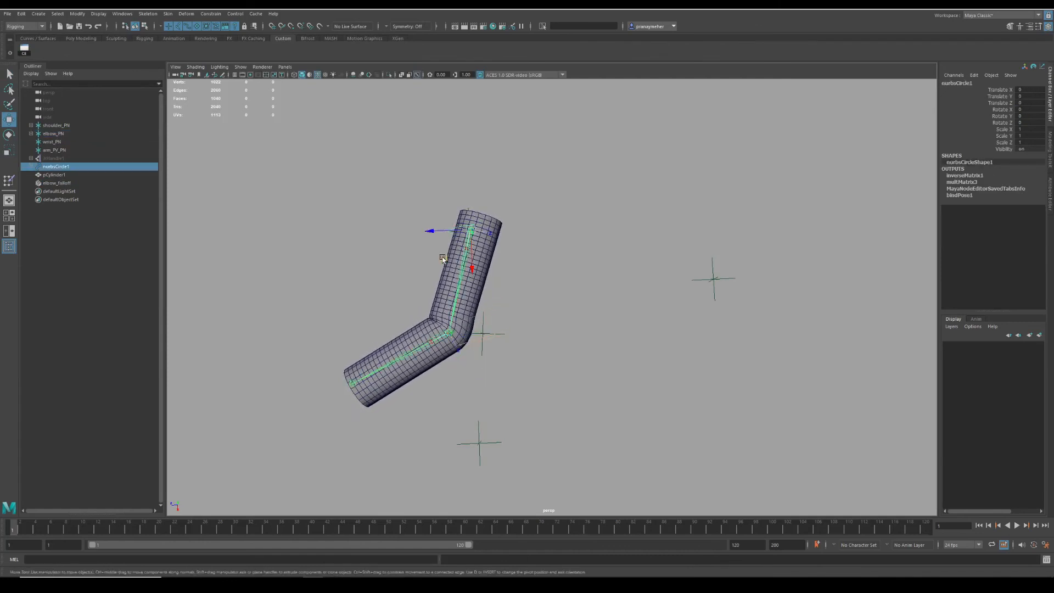
drag(442, 258, 381, 262)
click(464, 331)
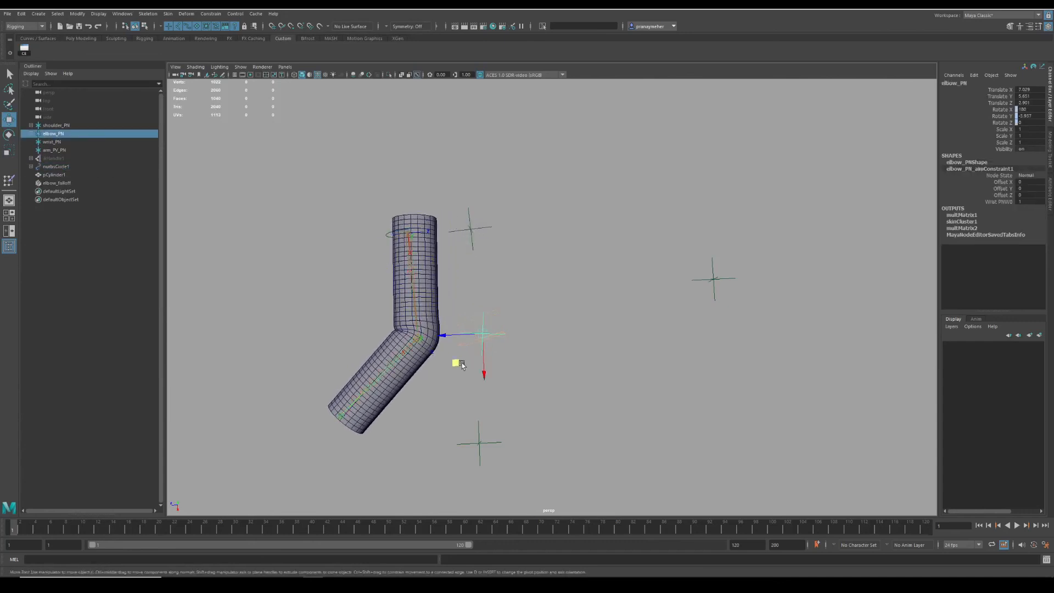
middle_drag(461, 365, 458, 433)
Step: Rotate elbow_falloff slightly around its Y axis to adjust the elbow bend, and check the cylinder's deformation
click(491, 397)
key(e)
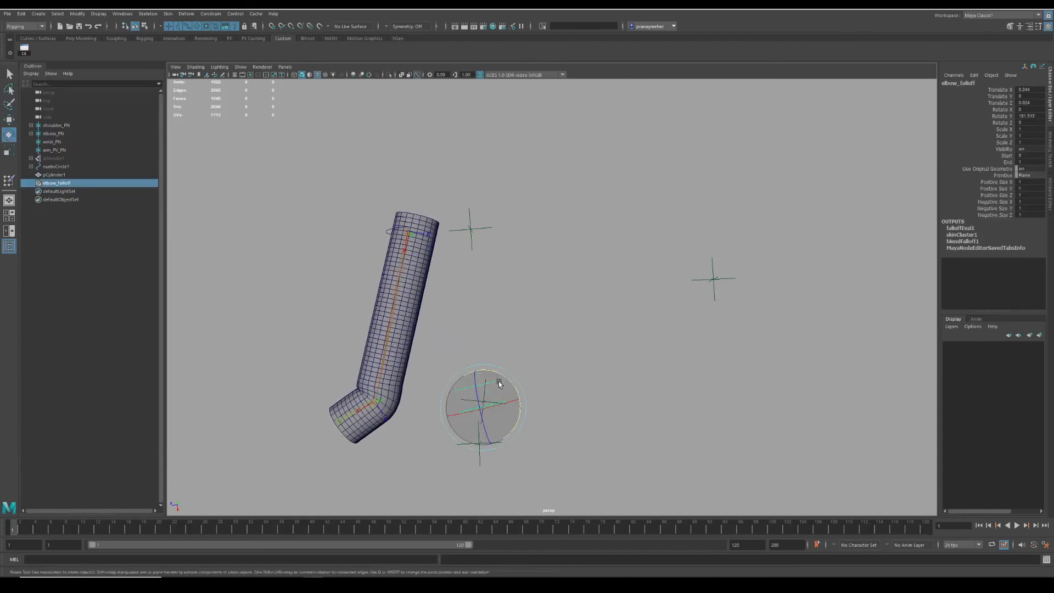
mouse_move(500, 384)
mouse_down()
mouse_move(509, 388)
mouse_move(502, 376)
mouse_up()
scroll(565, 349, down, 1)
alt+drag(565, 350, 658, 360)
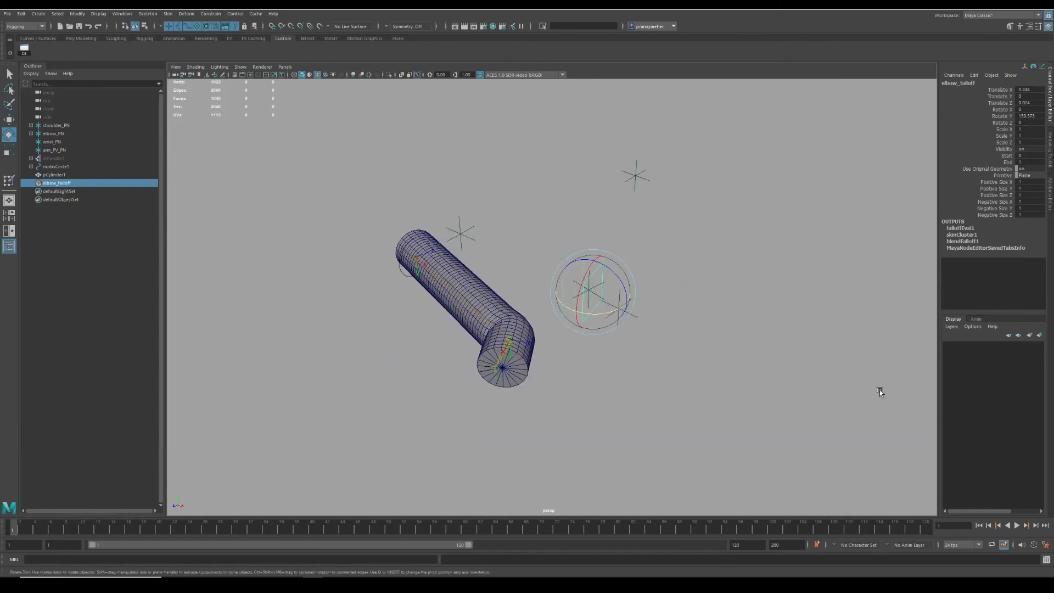